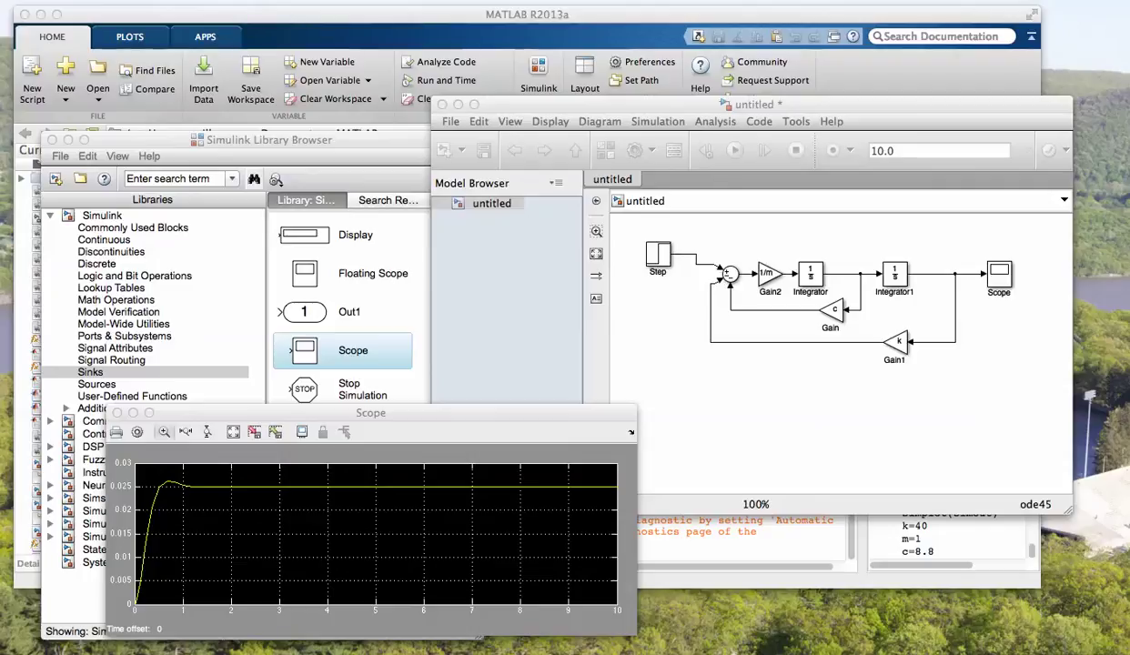
# Group the sum, gain and integrator blocks into a subsystem and align it and the Scope with the Step block.
pyautogui.moveTo(697, 232); pyautogui.dragTo(969, 389)
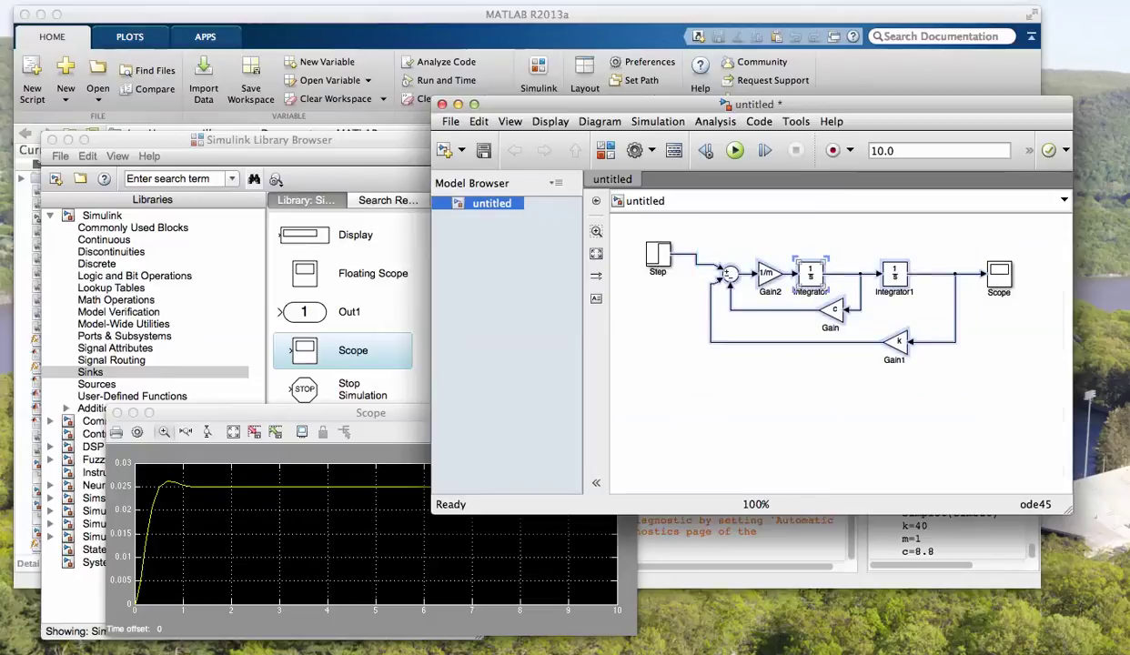
pyautogui.rightClick(809, 278)
pyautogui.click(906, 385)
pyautogui.moveTo(822, 266); pyautogui.dragTo(819, 254)
pyautogui.moveTo(999, 274); pyautogui.dragTo(991, 254)
# Create a mask for the Subsystem block with the icon drawing command image(imread('SMD.jpg')) and apply it.
pyautogui.rightClick(818, 261)
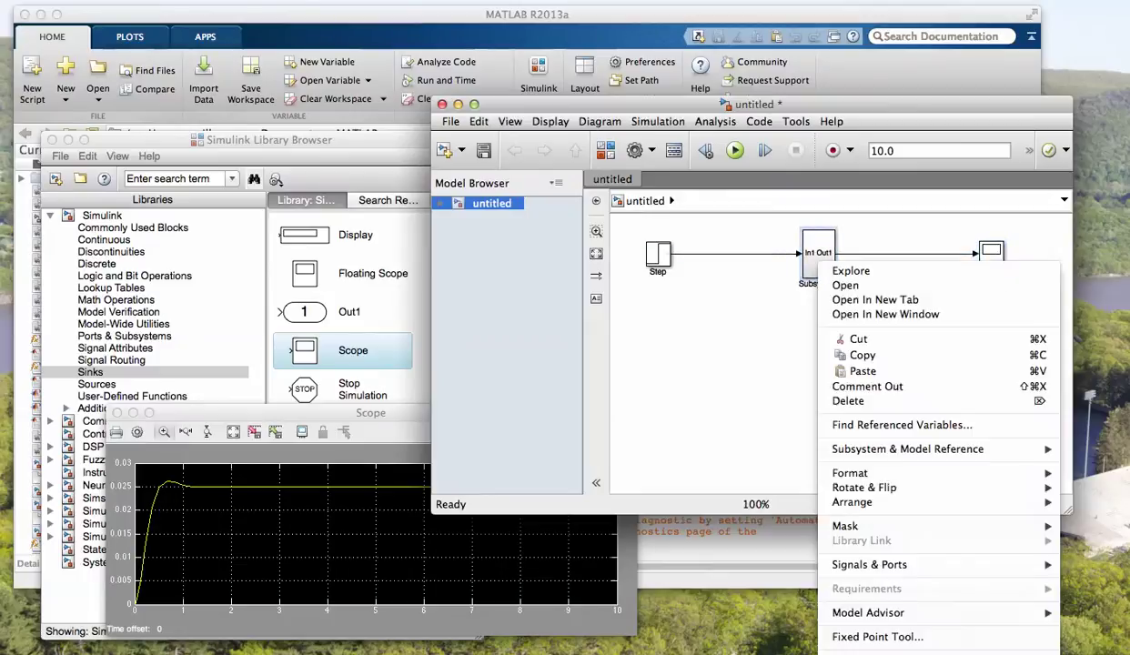
pyautogui.moveTo(852, 502)
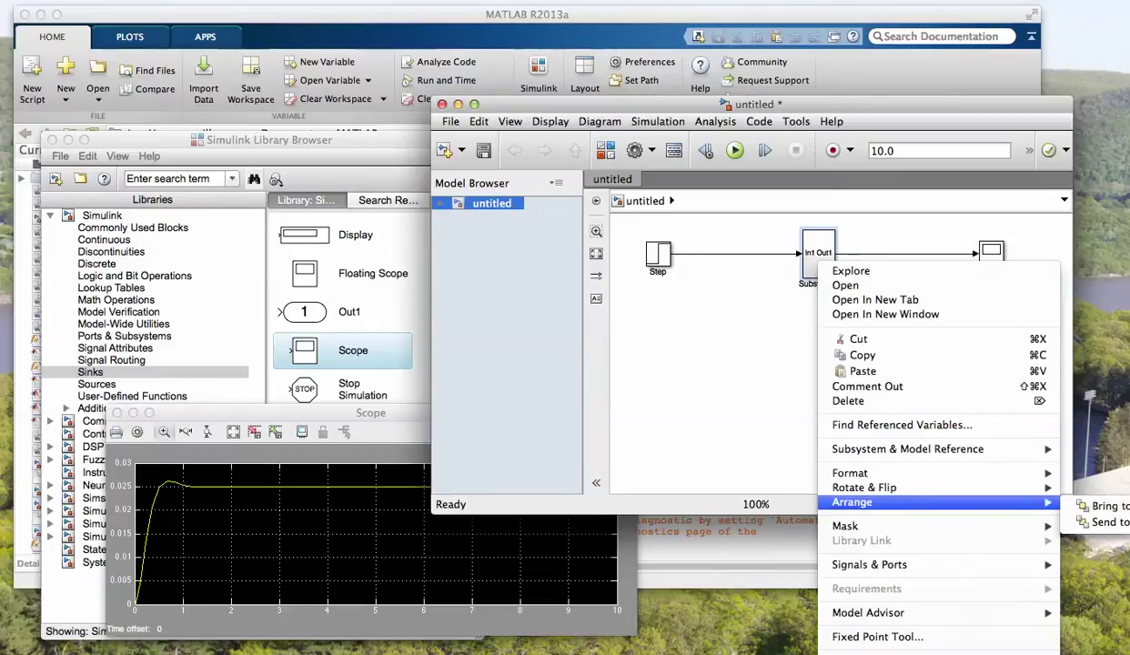
pyautogui.moveTo(907, 448)
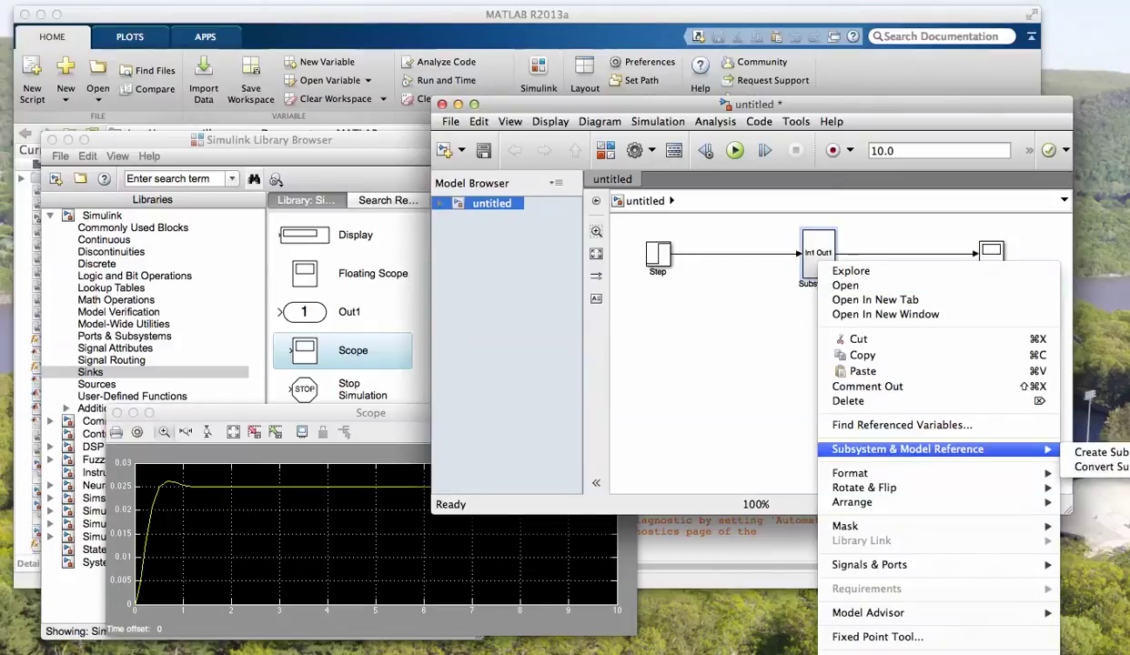
pyautogui.moveTo(845, 526)
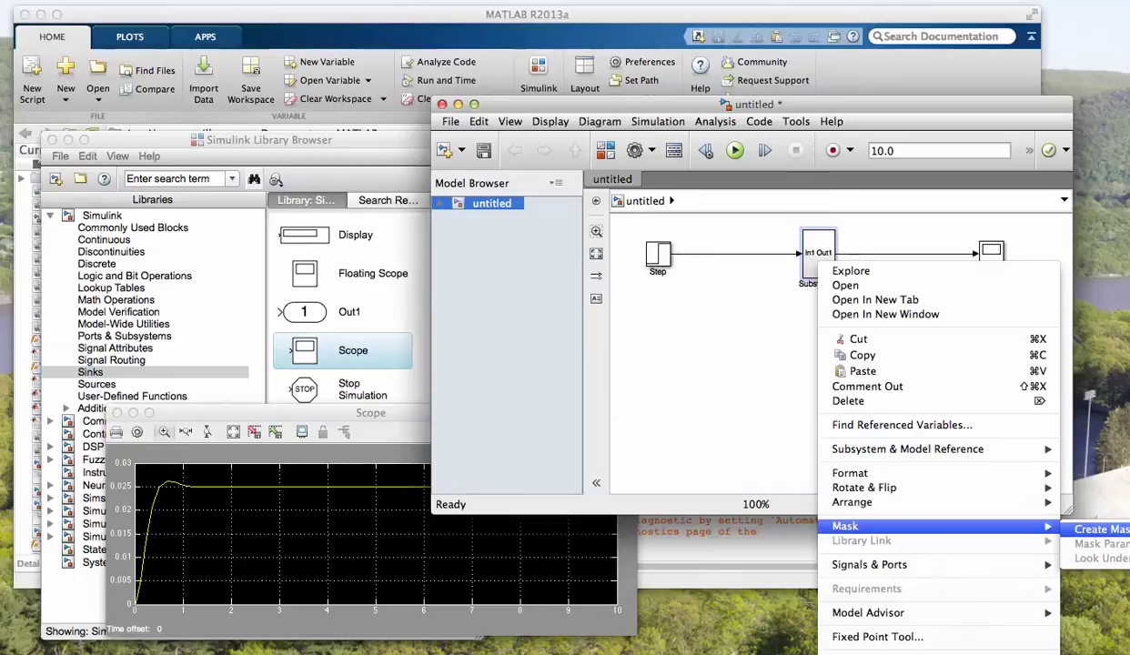
pyautogui.click(1101, 529)
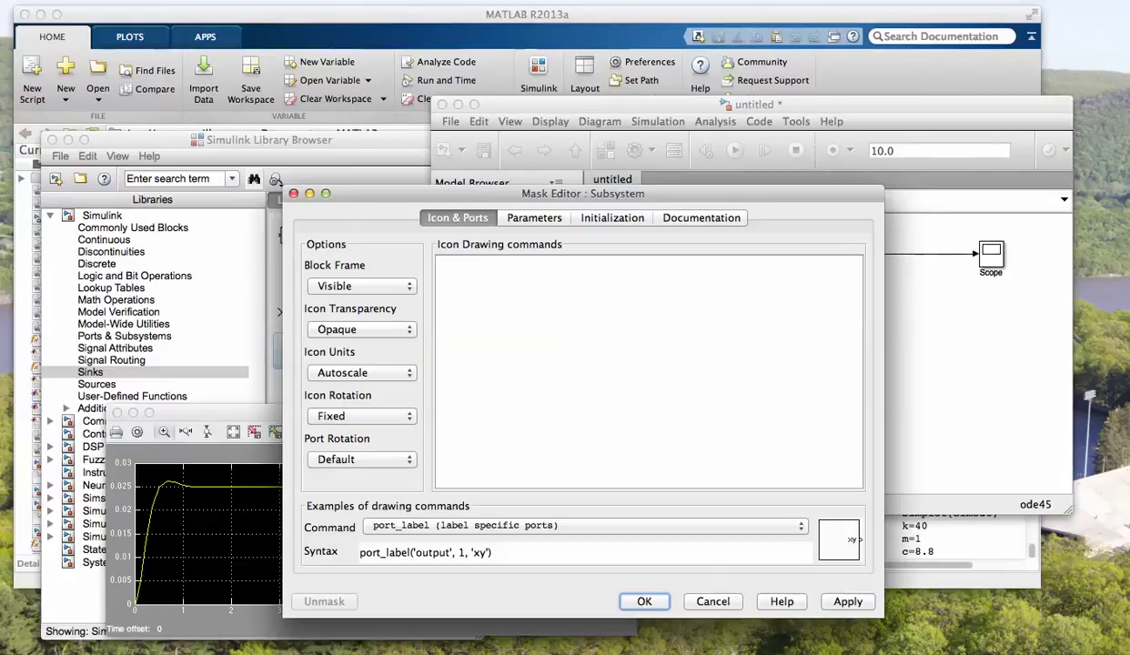
pyautogui.click(439, 262)
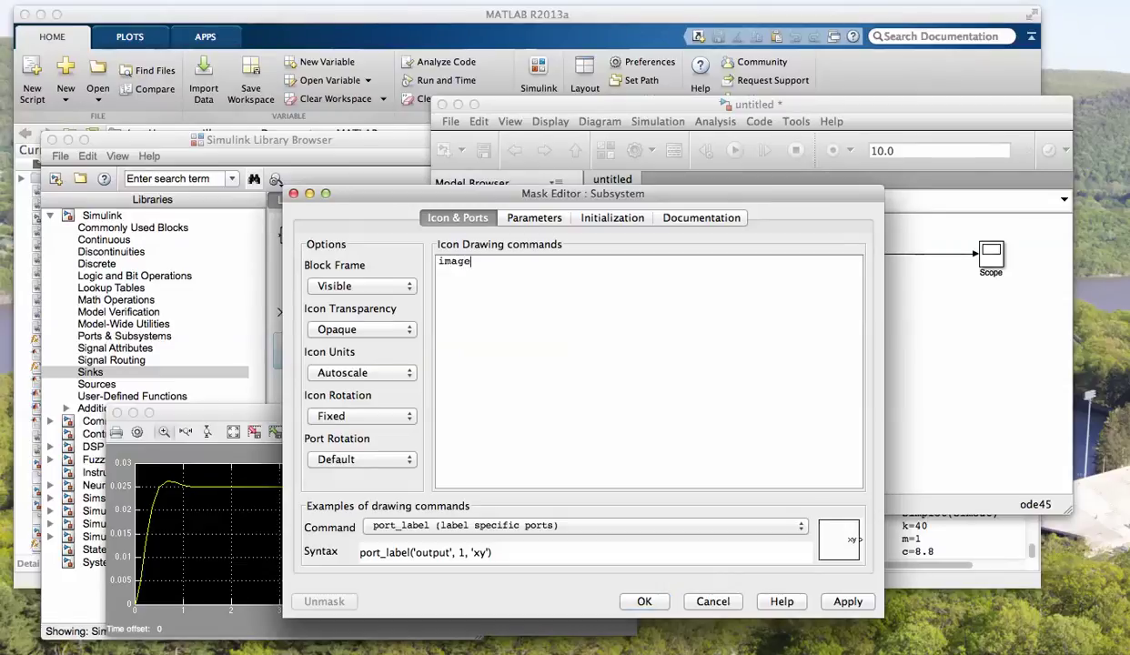
pyautogui.write("(imread('SMD.jpg'))")
pyautogui.click(847, 601)
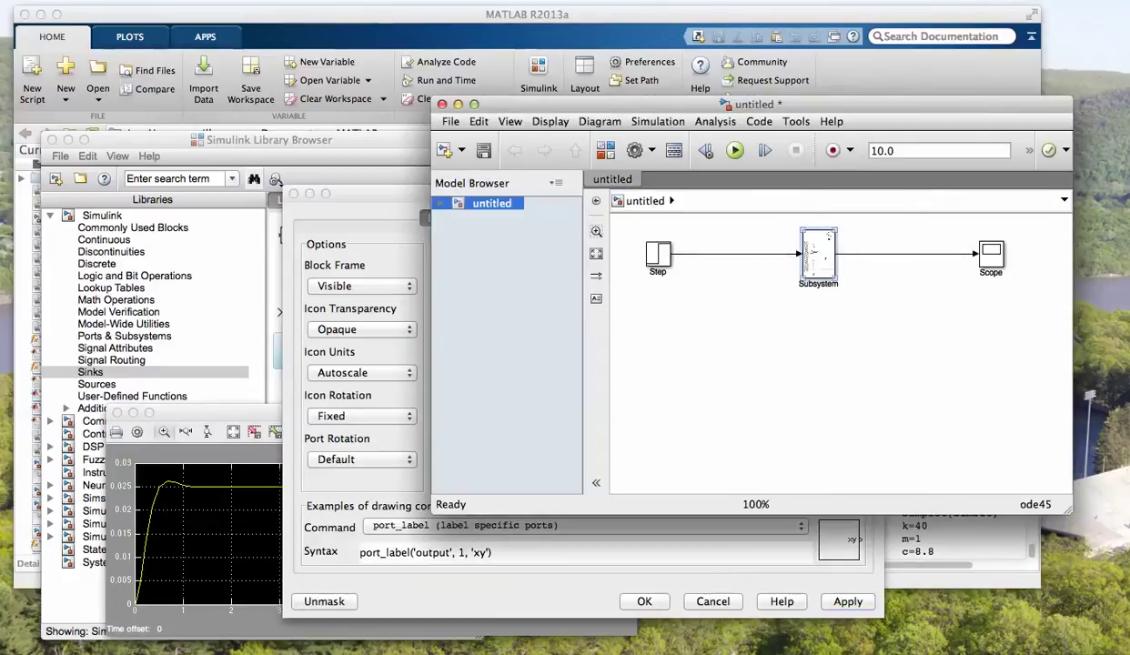
# Enlarge the Subsystem block so its icon picture is legible, keeping the Step and Scope blocks level with its ports.
pyautogui.moveTo(835, 278); pyautogui.dragTo(888, 326)
pyautogui.moveTo(802, 229); pyautogui.dragTo(774, 288)
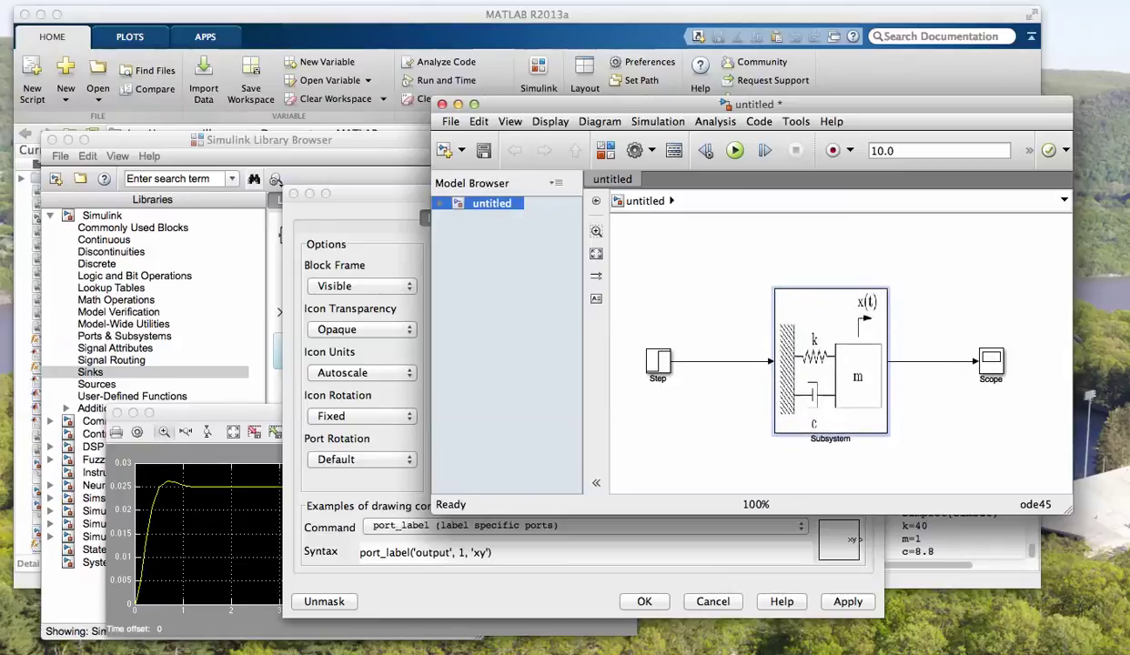
pyautogui.moveTo(774, 289); pyautogui.dragTo(755, 290)
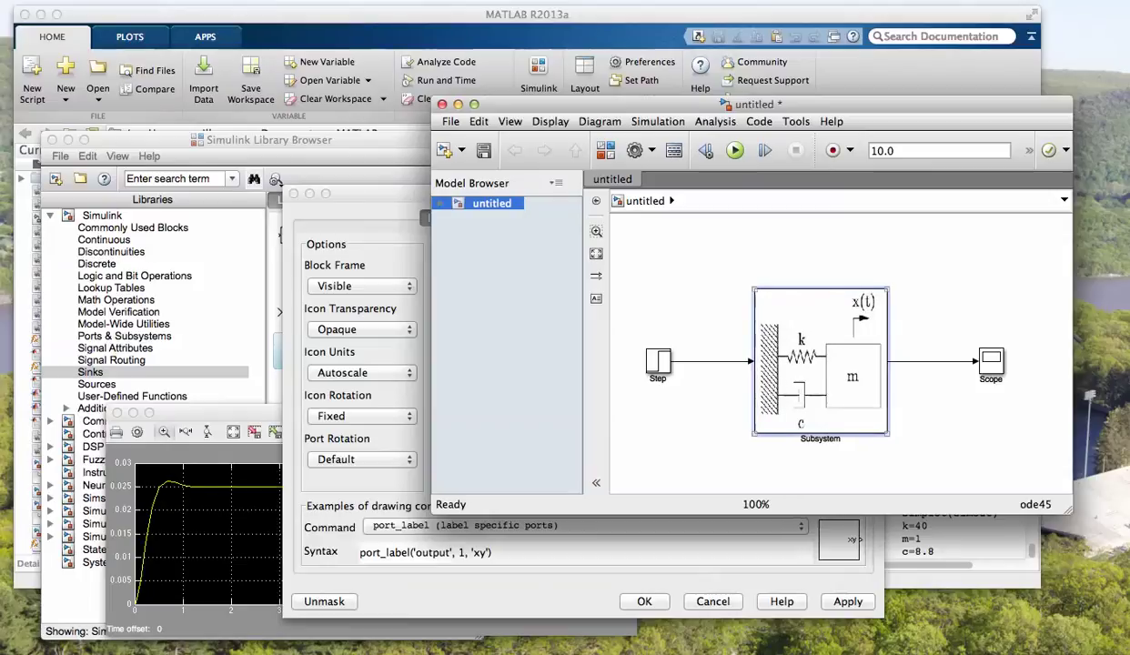
# Add a mask parameter with the prompt "spring stiffness" and the variable k.
pyautogui.click(378, 193)
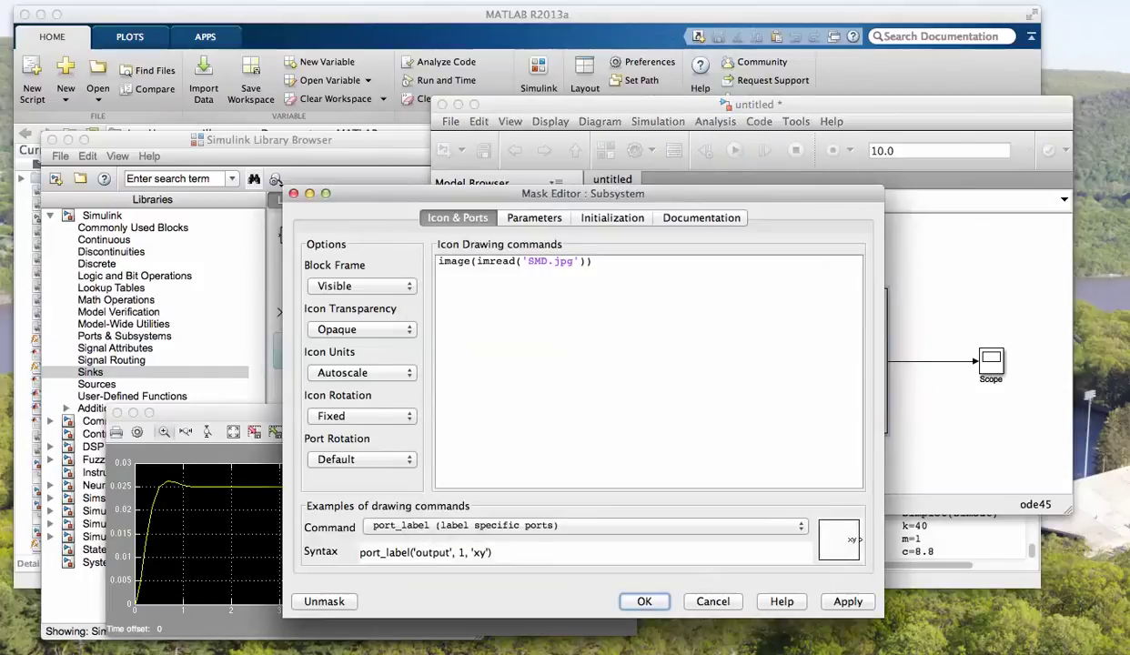
pyautogui.click(534, 218)
pyautogui.click(317, 285)
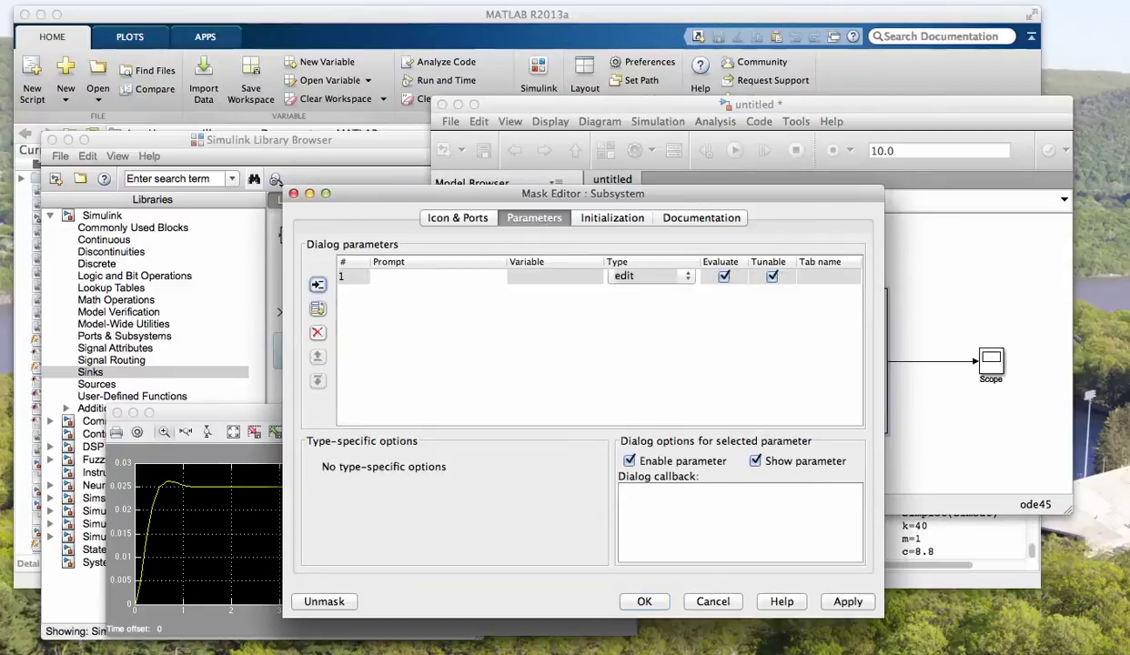
pyautogui.write('spring ')
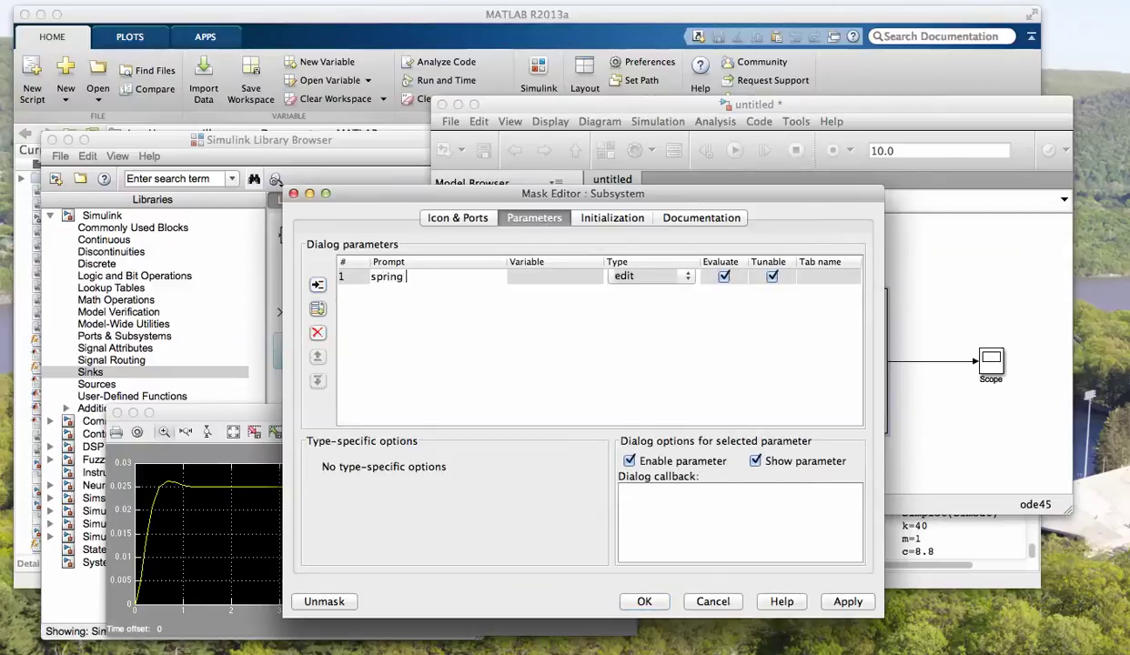
pyautogui.write('stiffness')
pyautogui.press('Return')
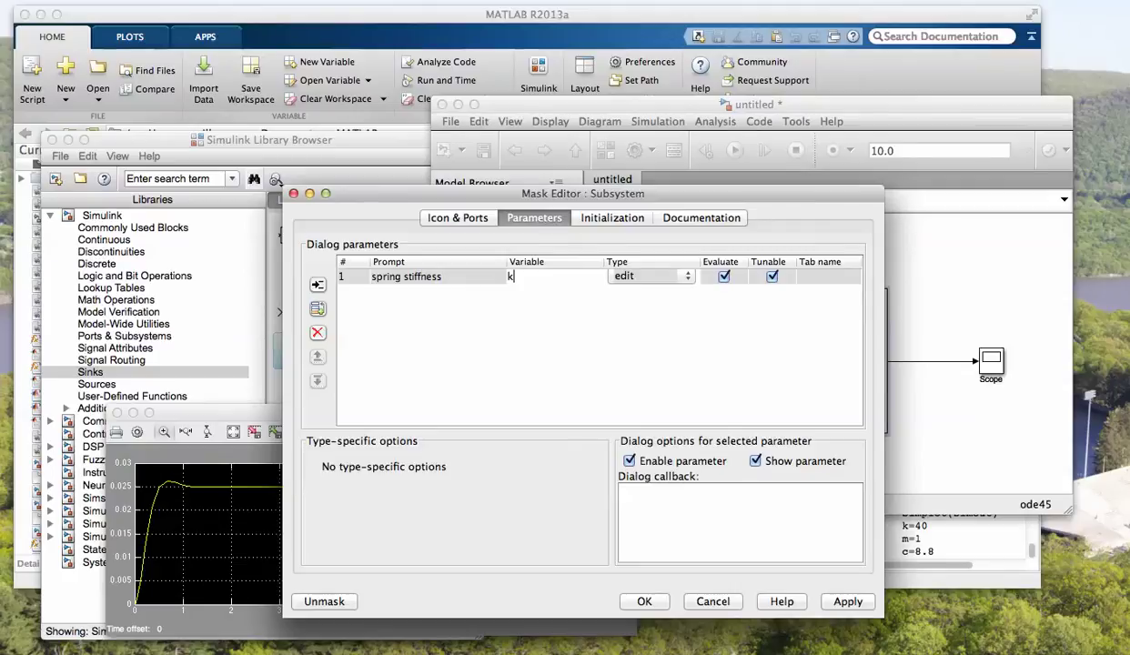
# Add a second mask parameter with the prompt "damping constant" and the variable c.
pyautogui.click(318, 285)
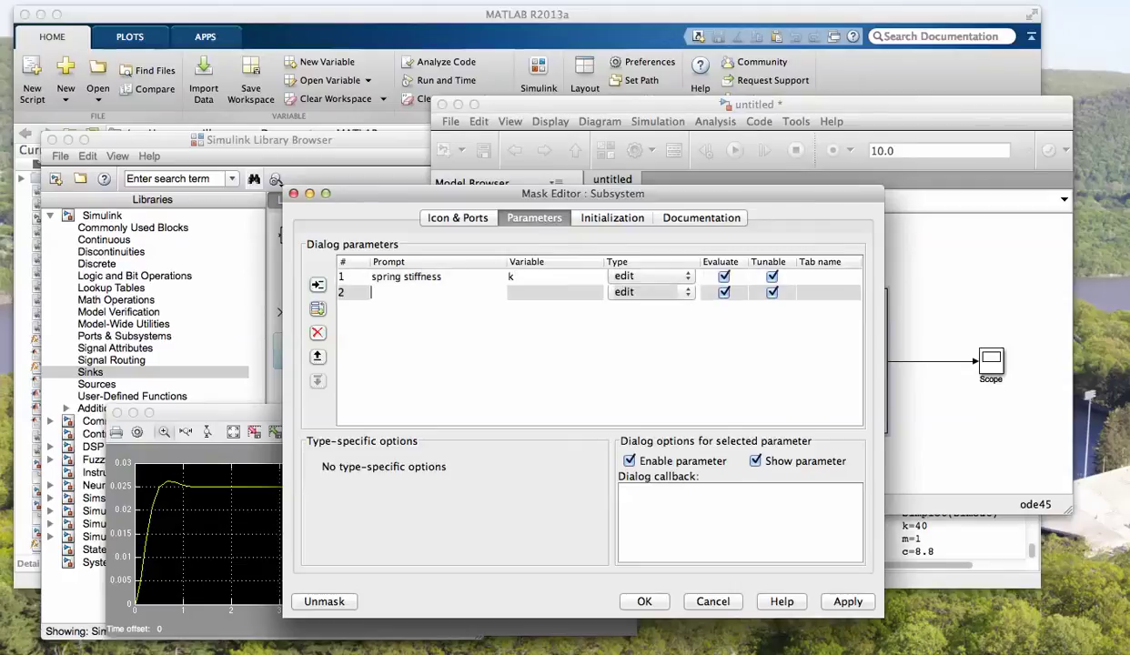
pyautogui.write('damping c')
pyautogui.press('BackSpace')
pyautogui.press('BackSpace')
pyautogui.write('constant')
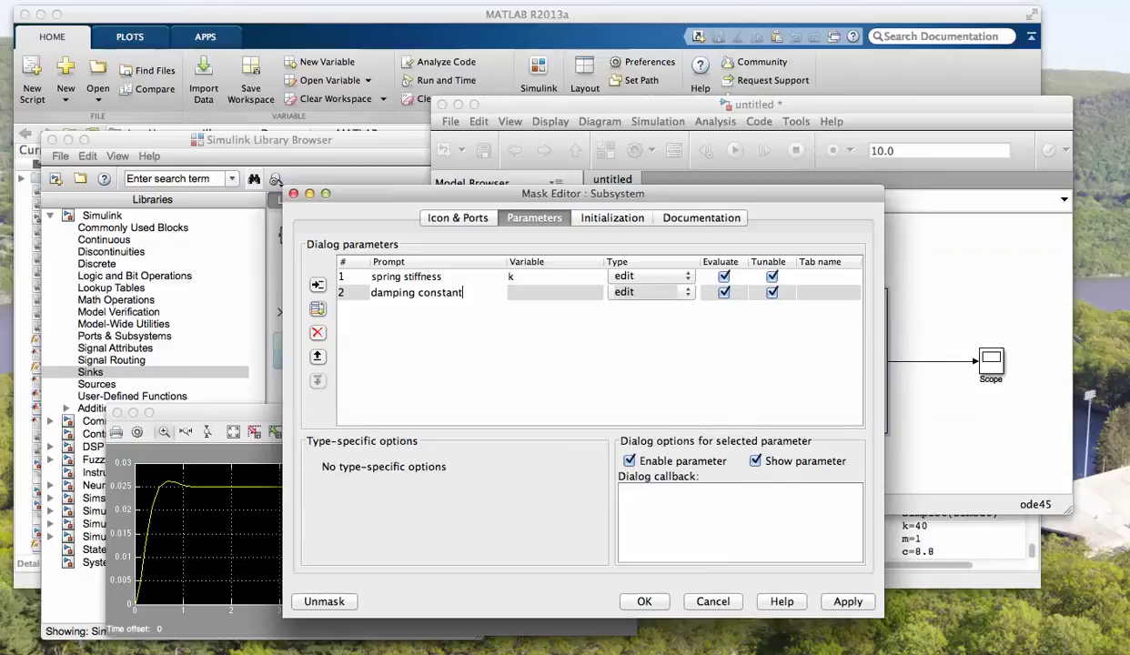
pyautogui.press('Tab')
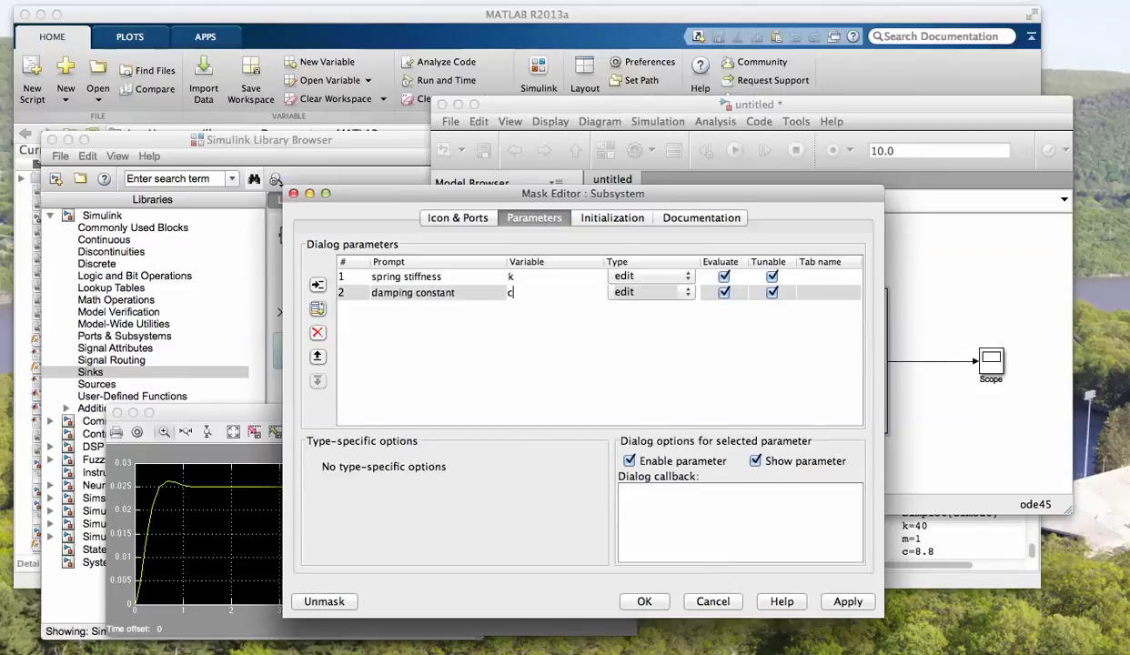
# Change the prompt of mask parameter k to "spring constant".
pyautogui.click(452, 277)
pyautogui.click(453, 276)
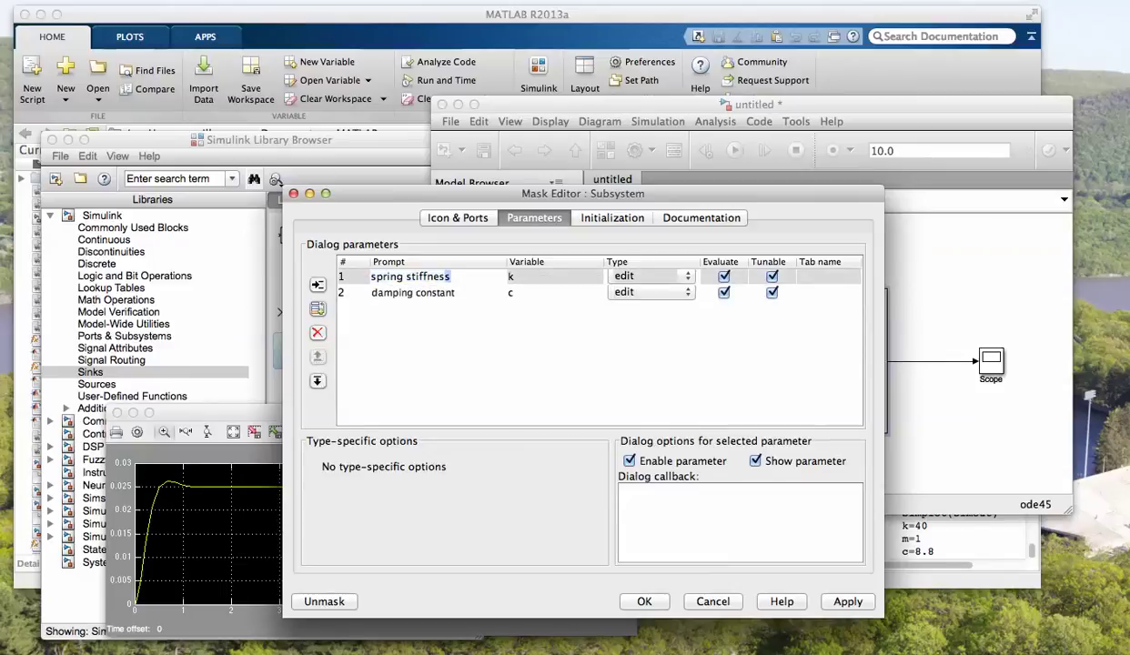
pyautogui.moveTo(444, 276); pyautogui.dragTo(406, 277)
pyautogui.write('constant')
pyautogui.click(413, 293)
# Add a third mask parameter with the prompt "mass" and the variable m, and accept the mask.
pyautogui.click(317, 285)
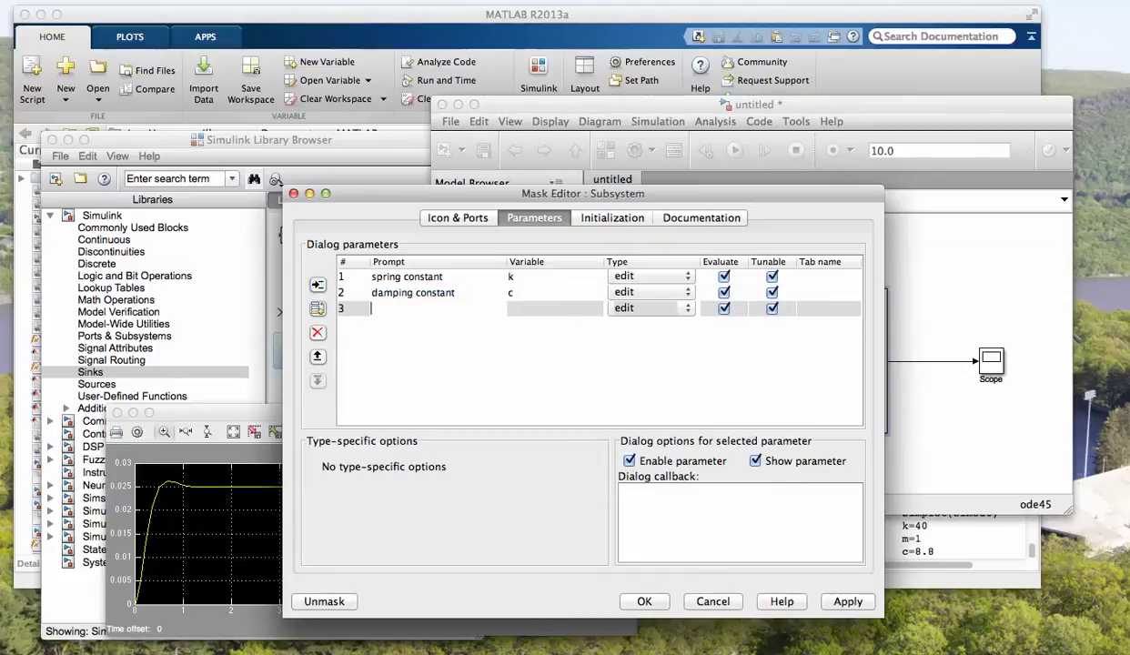
pyautogui.write('mass')
pyautogui.write('m')
pyautogui.press('Return')
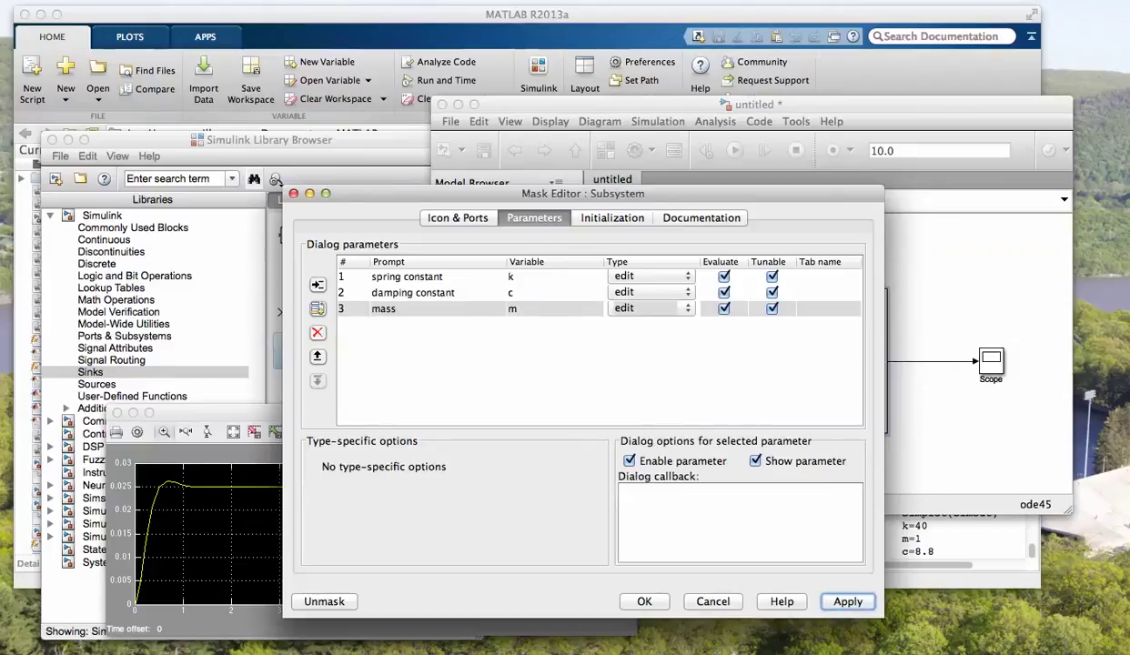
pyautogui.click(644, 601)
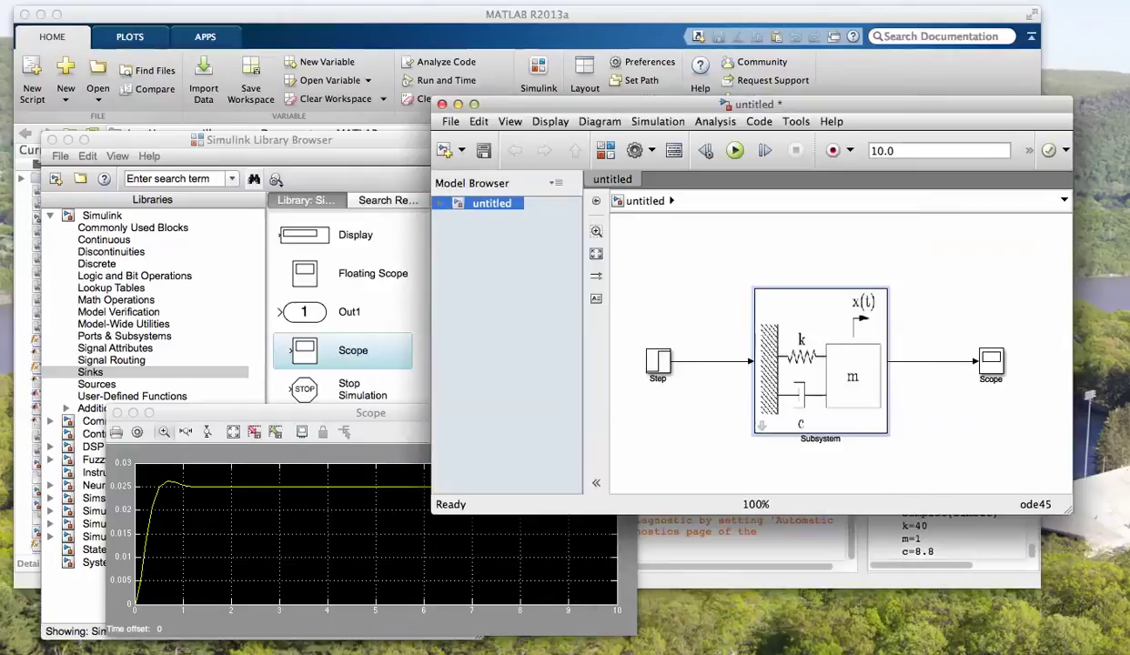
# Set the Subsystem's spring constant to 40, damping constant to 8.8 and mass to 1, and run the simulation.
pyautogui.doubleClick(821, 362)
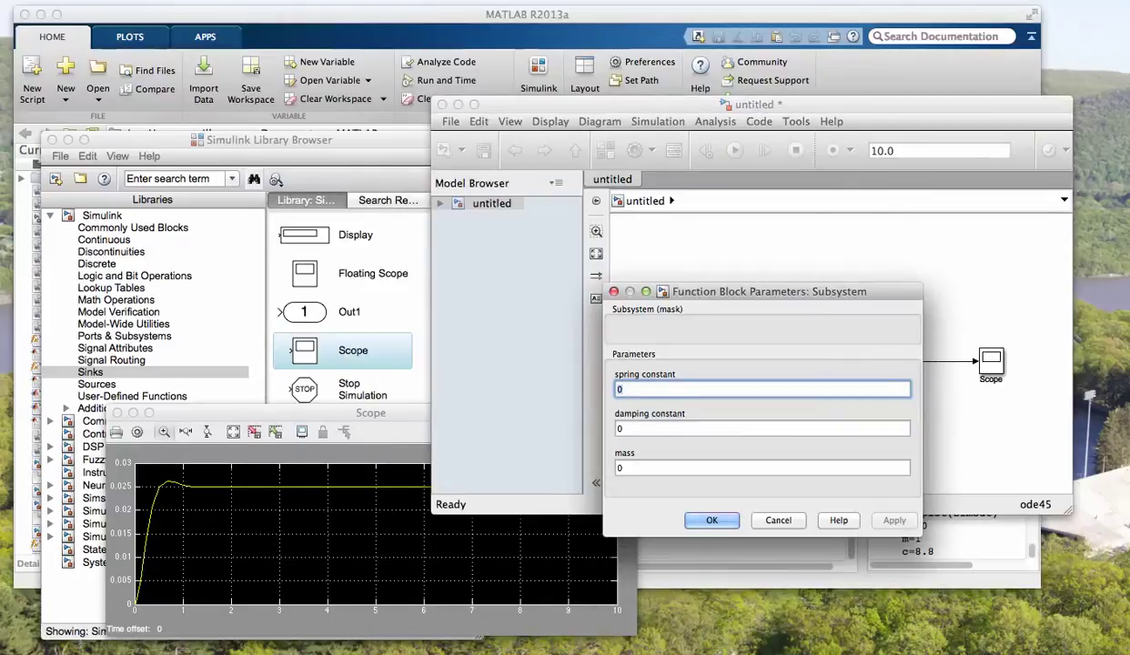
pyautogui.write('40')
pyautogui.press('Tab')
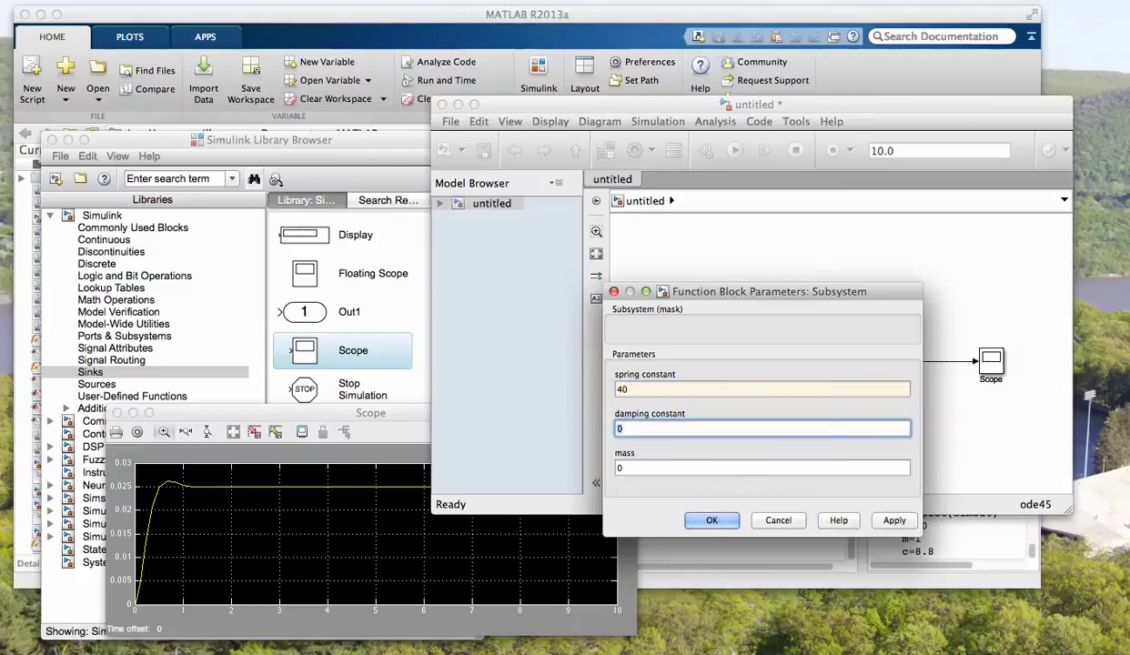
pyautogui.write('8.8')
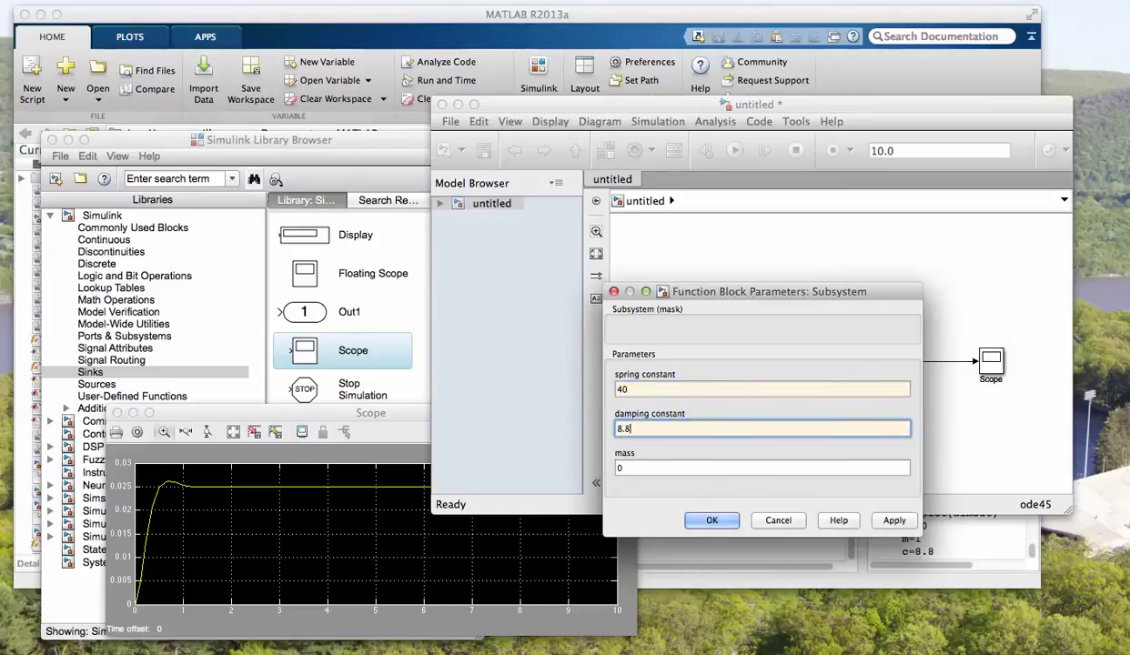
pyautogui.press('Tab')
pyautogui.press('Left')
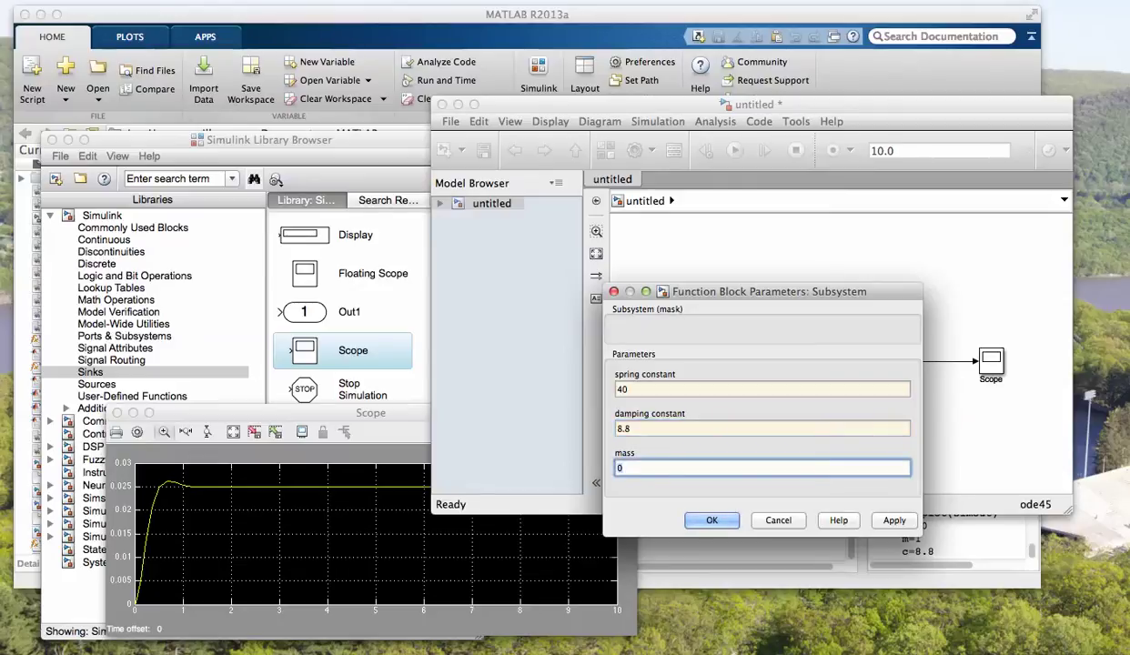
pyautogui.press('Delete')
pyautogui.write('1')
pyautogui.press('Return')
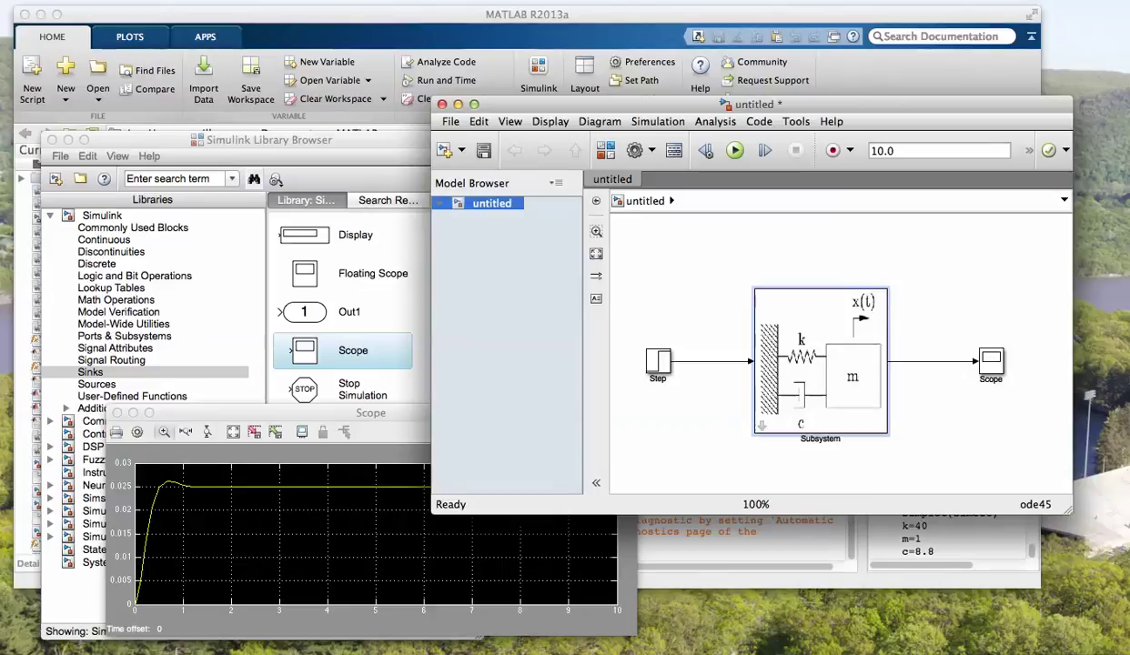
pyautogui.click(735, 150)
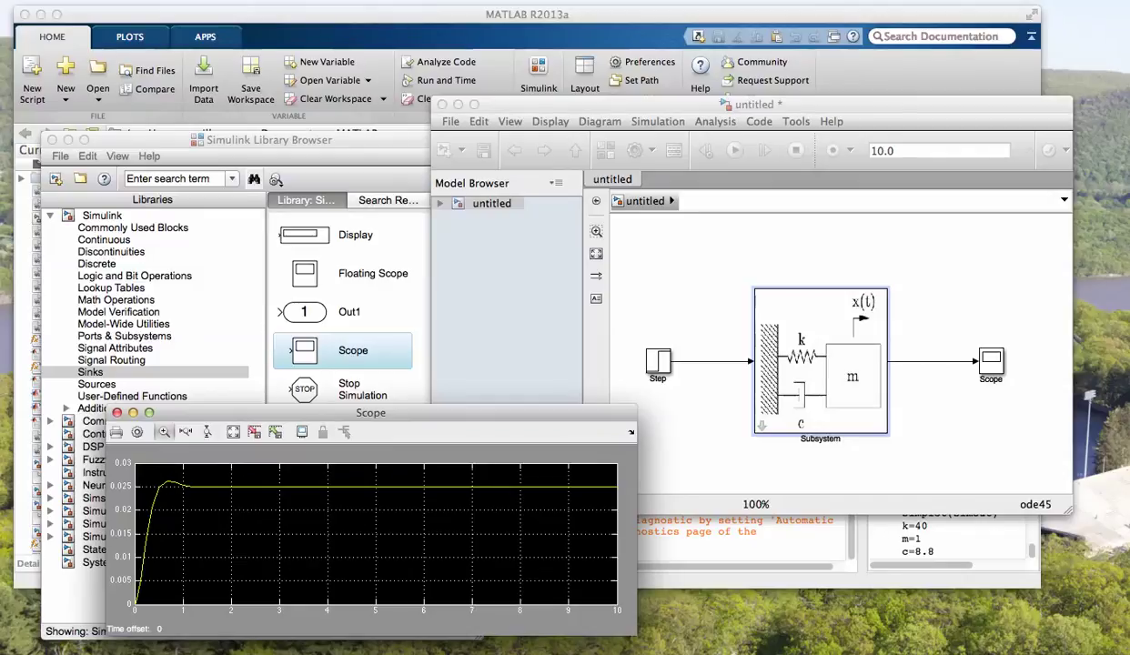
# Move the Subsystem block closer to the Scope to make room after the Step block.
pyautogui.click(135, 275)
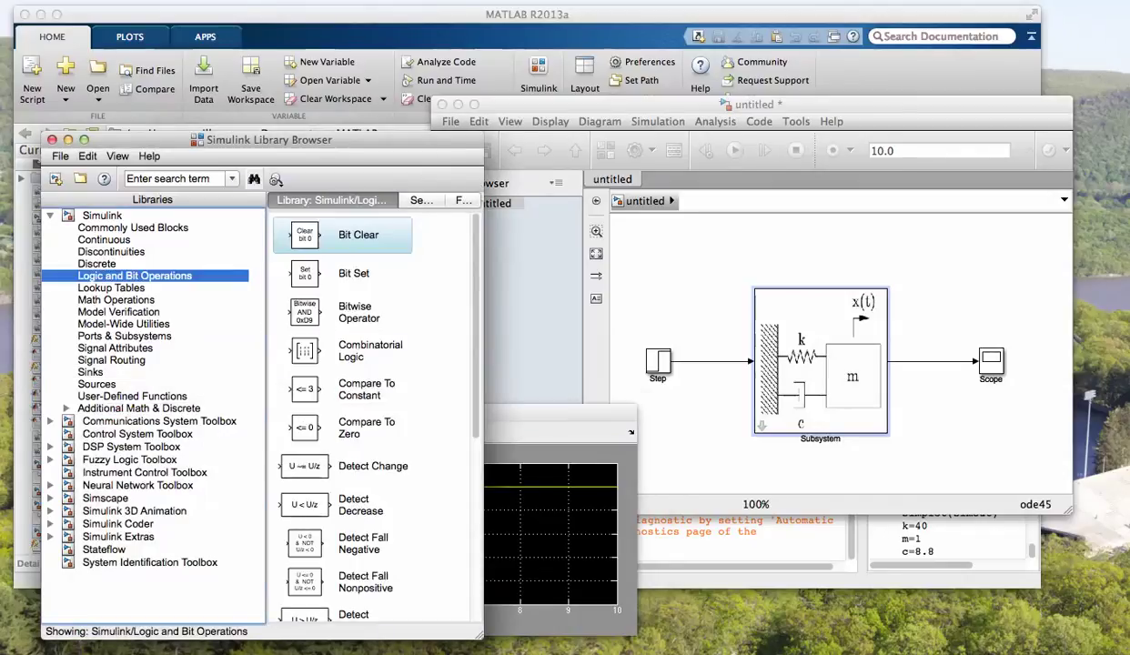
pyautogui.click(820, 364)
pyautogui.moveTo(819, 364); pyautogui.dragTo(872, 364)
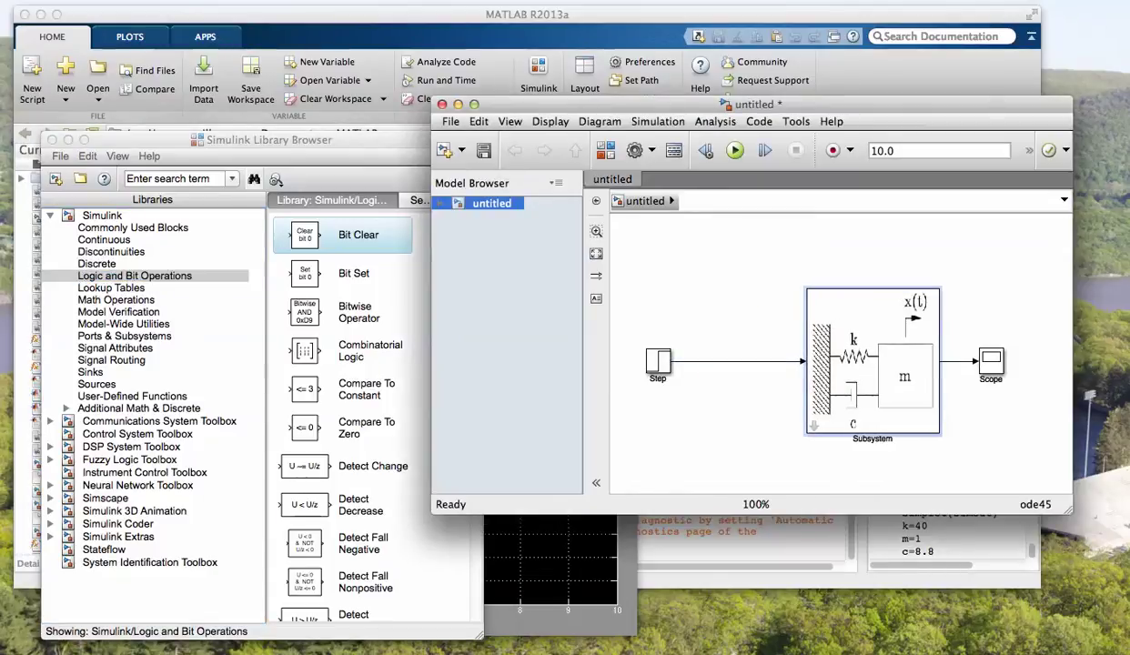
# Add a Transfer Fcn block from the Continuous library to the model, between the Step and Subsystem blocks.
pyautogui.scroll(-5, 346, 409)
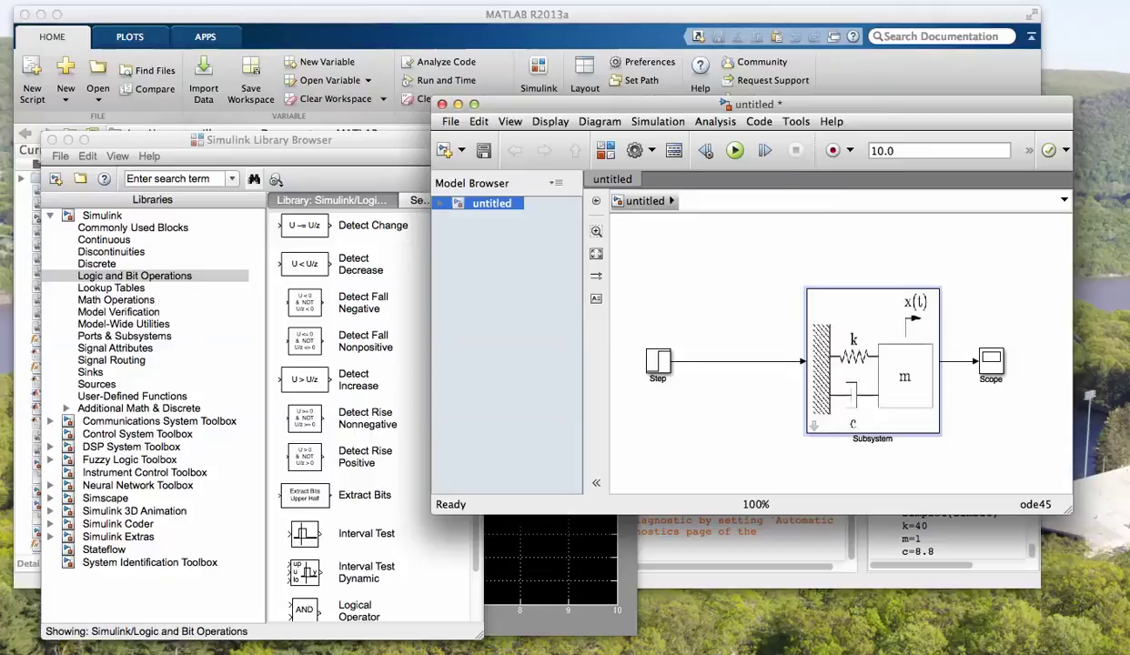
pyautogui.click(104, 241)
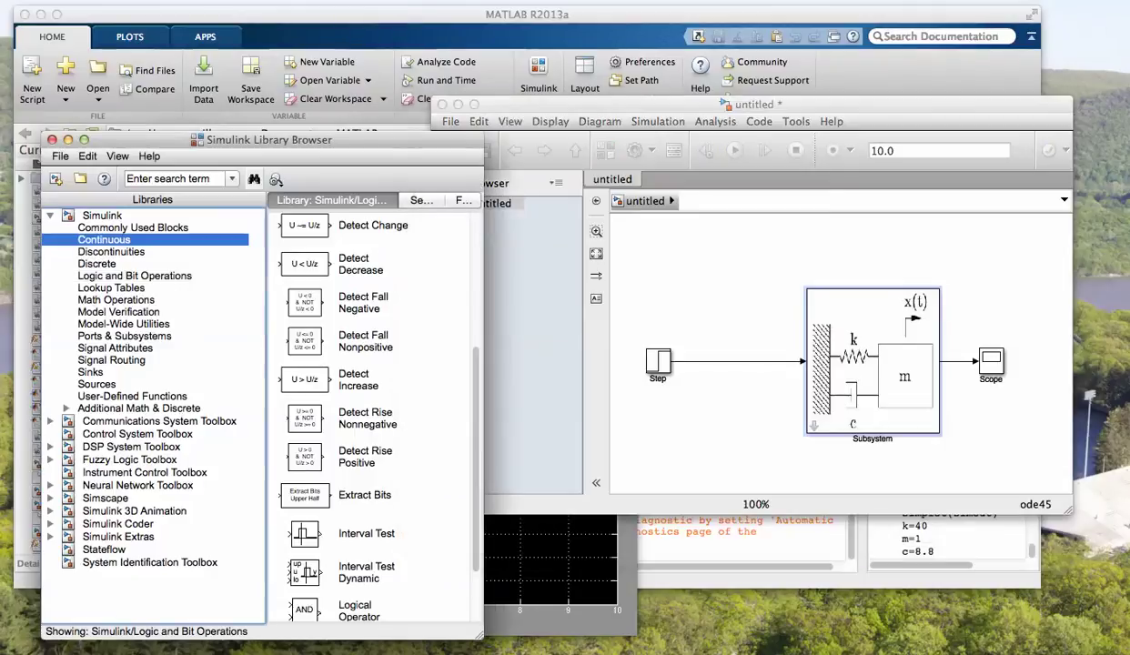
pyautogui.scroll(-4, 367, 444)
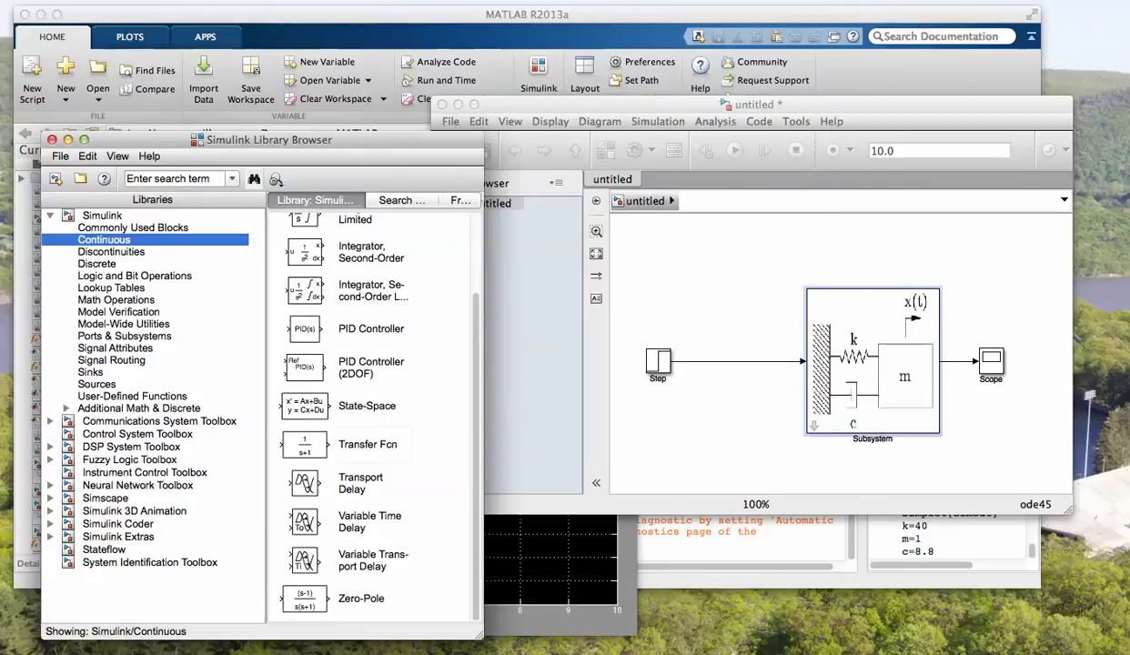
pyautogui.click(342, 444)
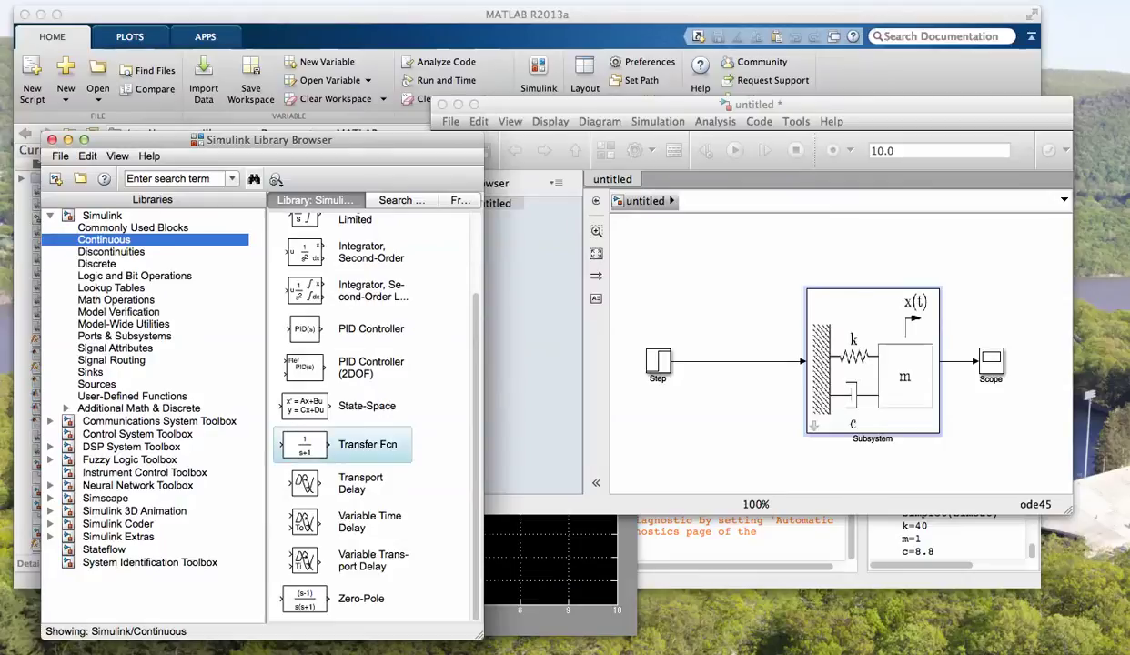
pyautogui.moveTo(306, 445); pyautogui.dragTo(746, 391)
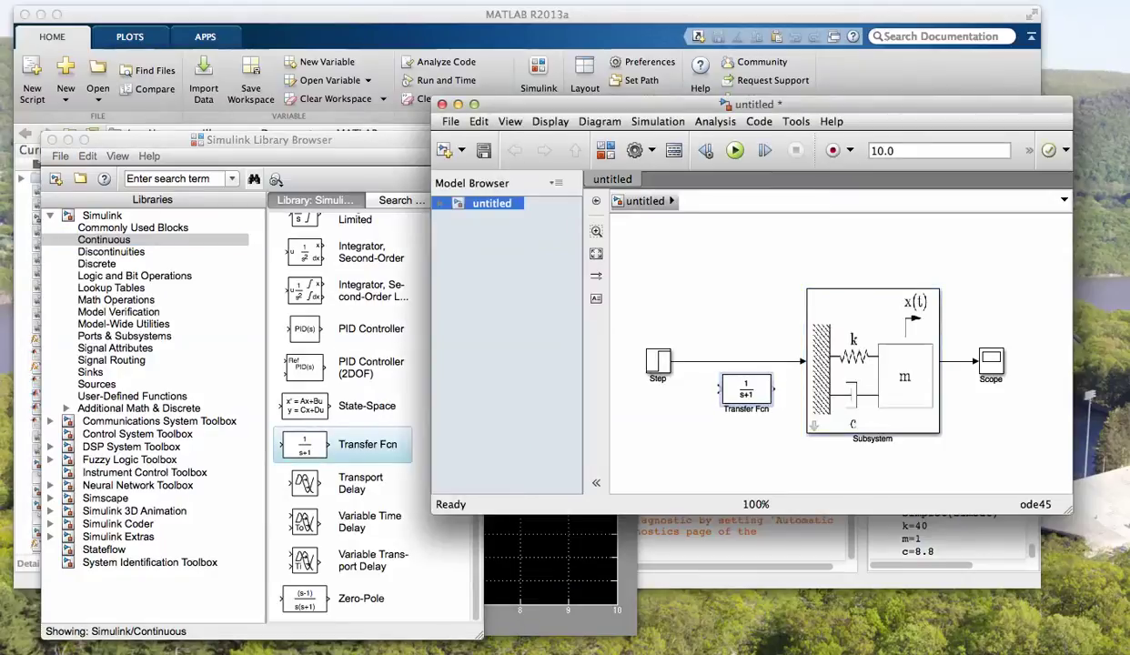
# Delete the signal line from Step to Subsystem and align the Transfer Fcn block in the gap between them.
pyautogui.click(745, 361)
pyautogui.press('Delete')
pyautogui.click(746, 389)
pyautogui.moveTo(746, 389); pyautogui.dragTo(746, 361)
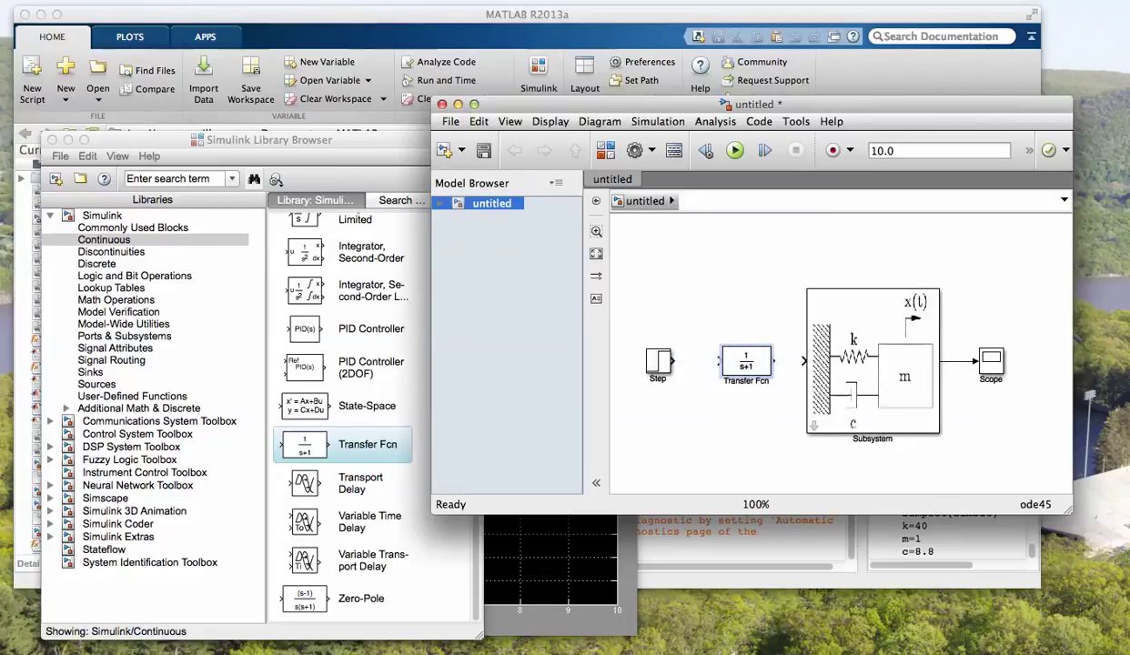
# Wire the Transfer Fcn block between Step and Subsystem, and set its numerator coefficients to [Kp] and denominator coefficients to [1].
pyautogui.moveTo(774, 361); pyautogui.dragTo(804, 361)
pyautogui.moveTo(674, 361); pyautogui.dragTo(719, 361)
pyautogui.doubleClick(746, 361)
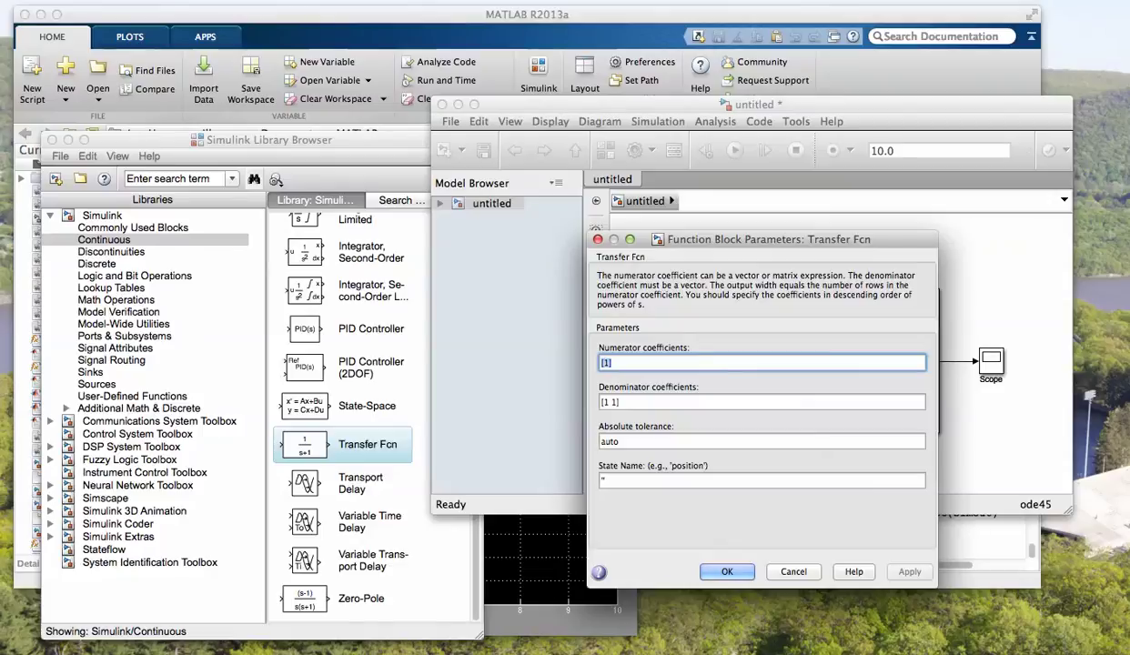
pyautogui.click(610, 363)
pyautogui.press('BackSpace')
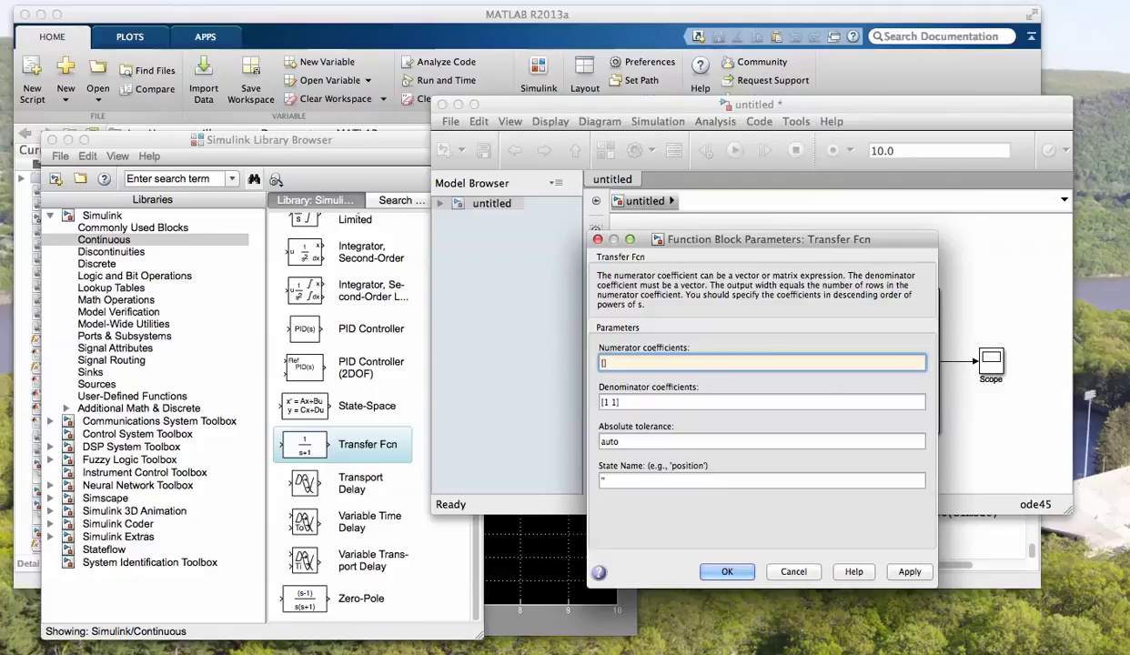
pyautogui.write('Kp')
pyautogui.press('Tab')
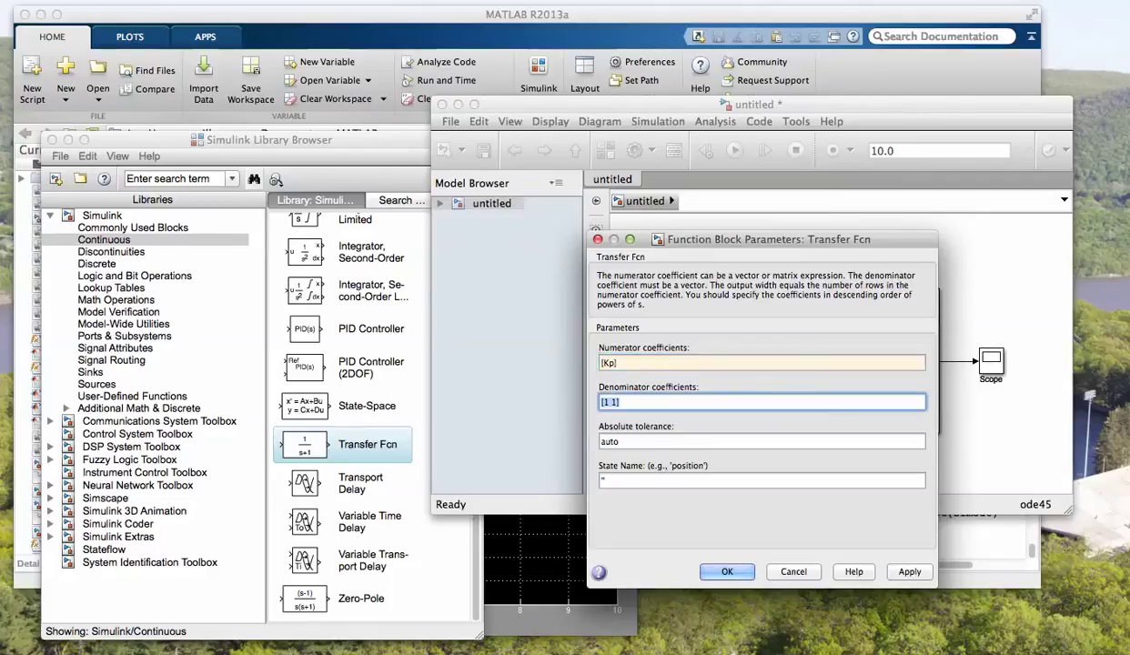
pyautogui.write('[1]')
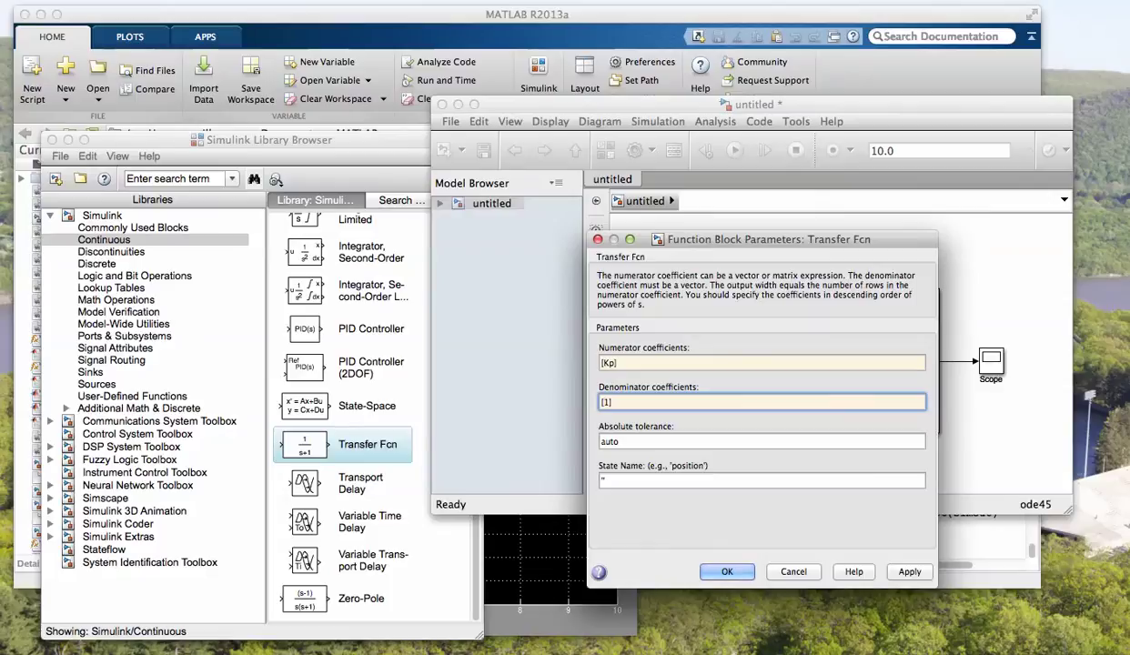
pyautogui.press('Return')
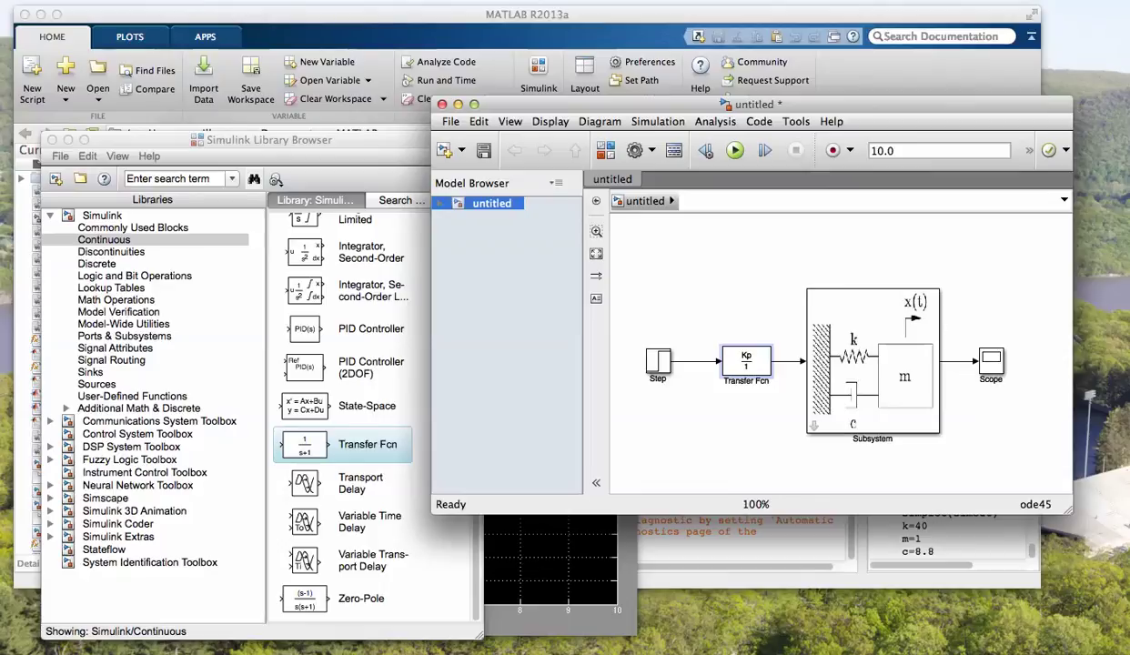
# Add a Sum block from the Math Operations library to the model, below the line between Step and Transfer Fcn.
pyautogui.click(116, 300)
pyautogui.scroll(-15, 373, 409)
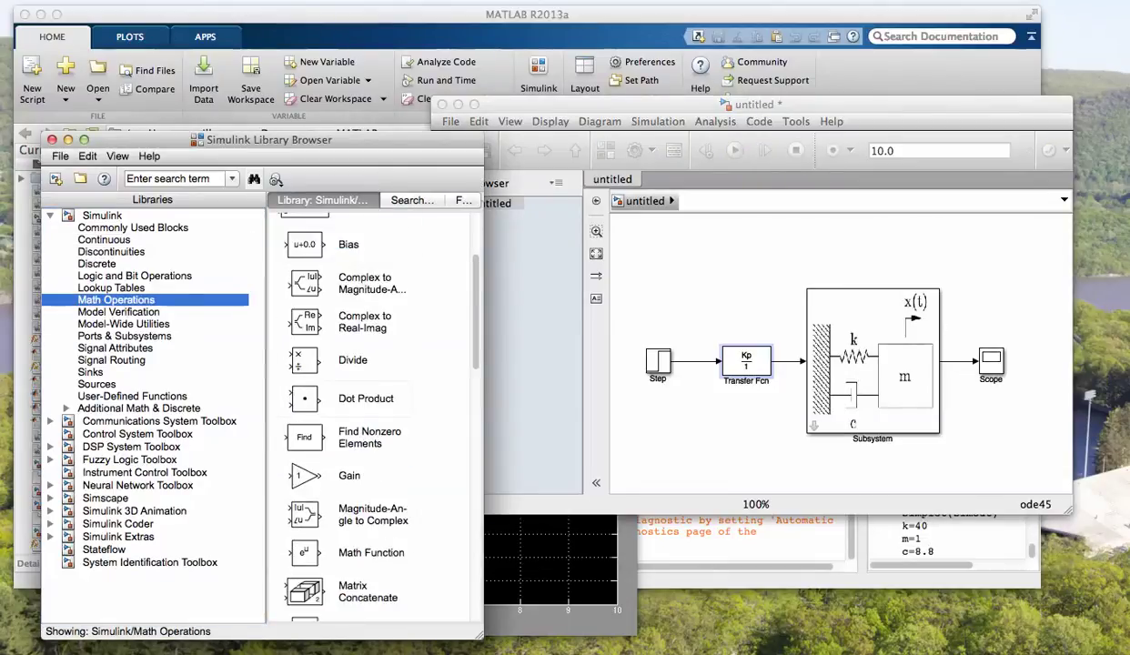
pyautogui.scroll(-5, 373, 410)
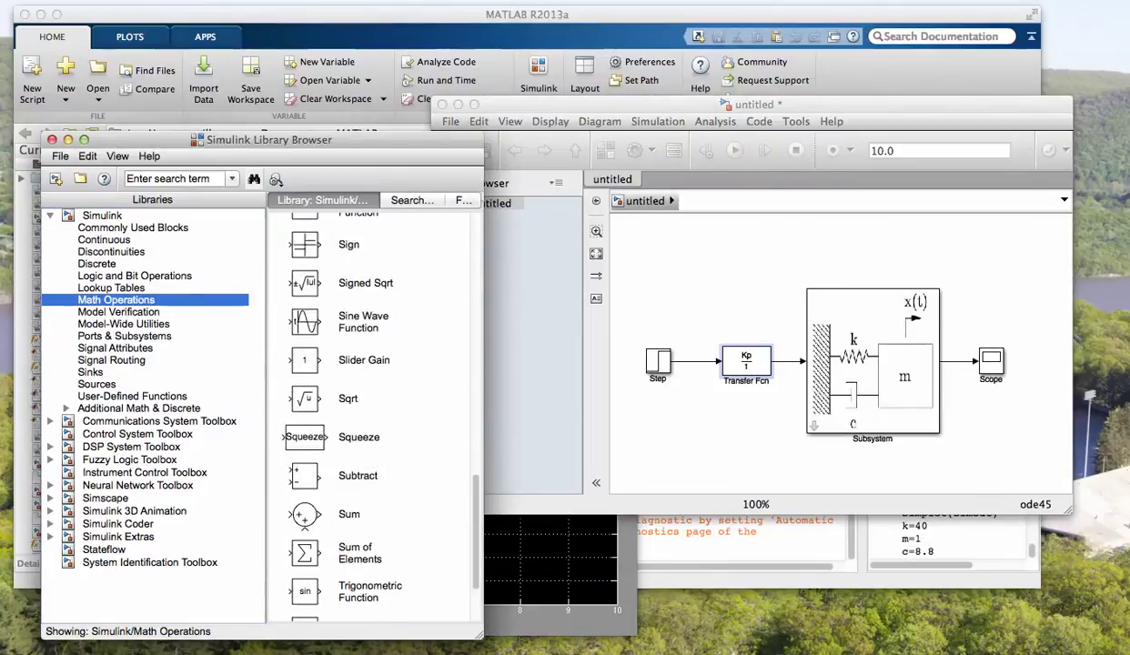
pyautogui.moveTo(348, 514); pyautogui.dragTo(706, 429)
# Shift Transfer Fcn closer to Subsystem, remove the signal line from Step, and attach the Sum block's output to Transfer Fcn.
pyautogui.moveTo(771, 361); pyautogui.dragTo(767, 362)
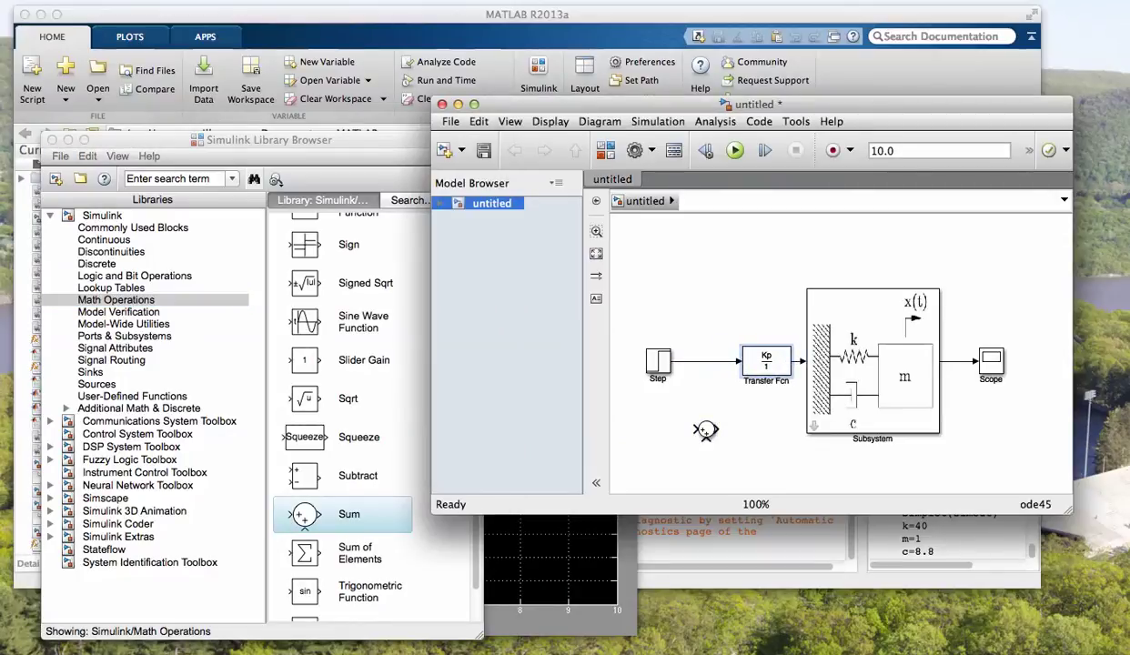
pyautogui.click(706, 361)
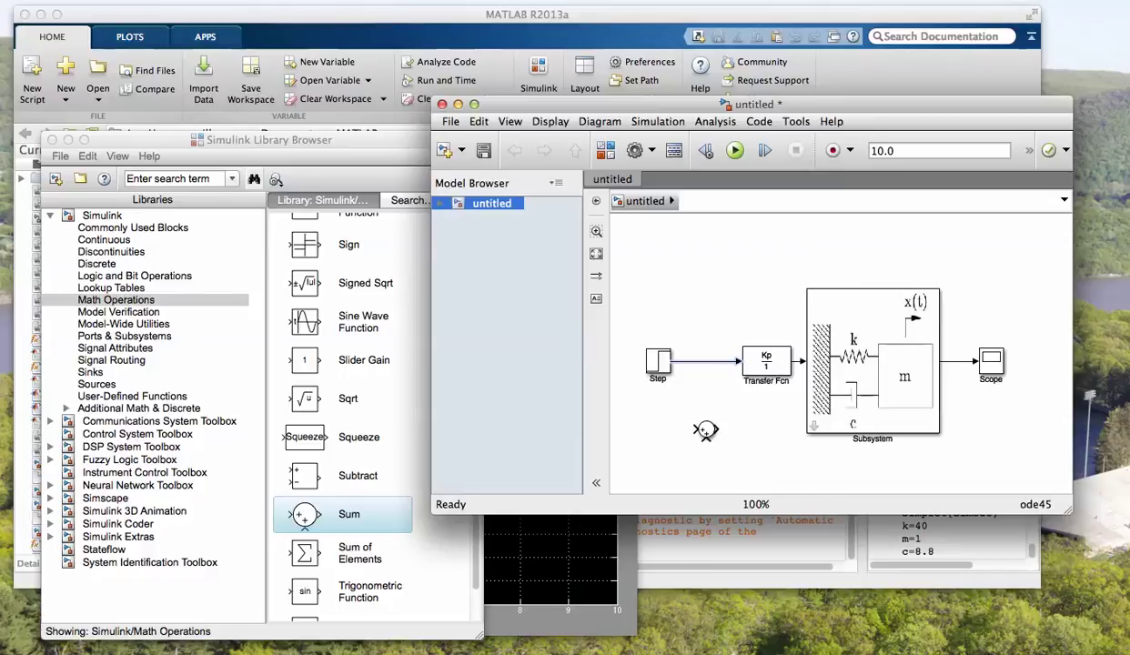
pyautogui.moveTo(706, 429); pyautogui.dragTo(741, 361)
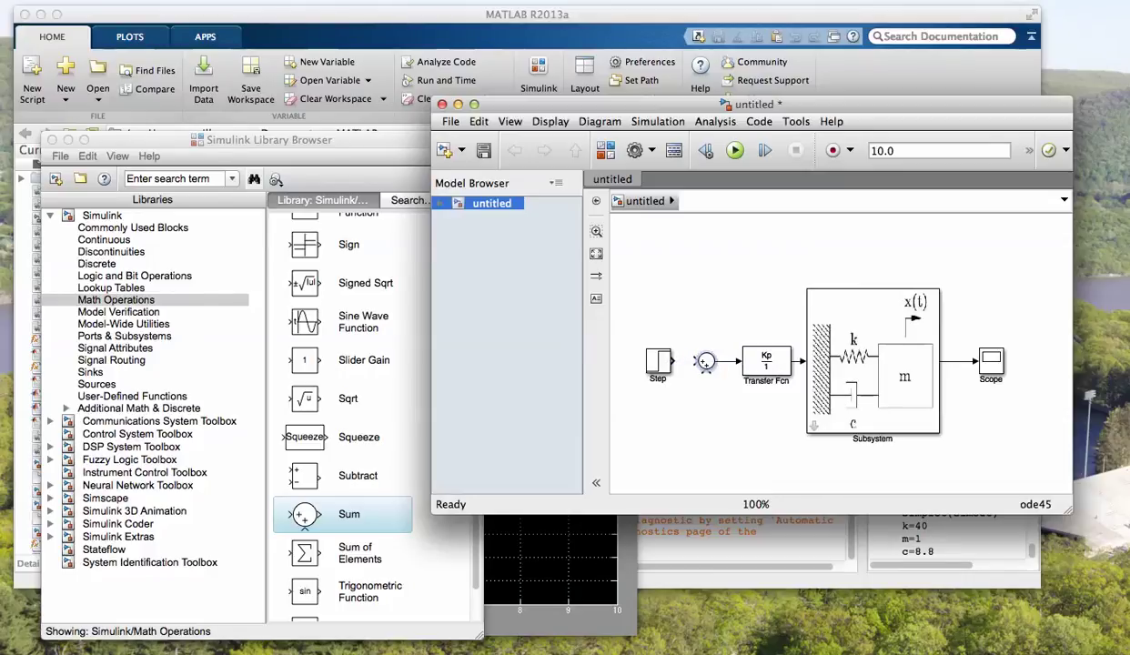
# Set the Sum block's list of signs to |+- and connect Step and the fed-back Subsystem output to its inputs.
pyautogui.doubleClick(706, 361)
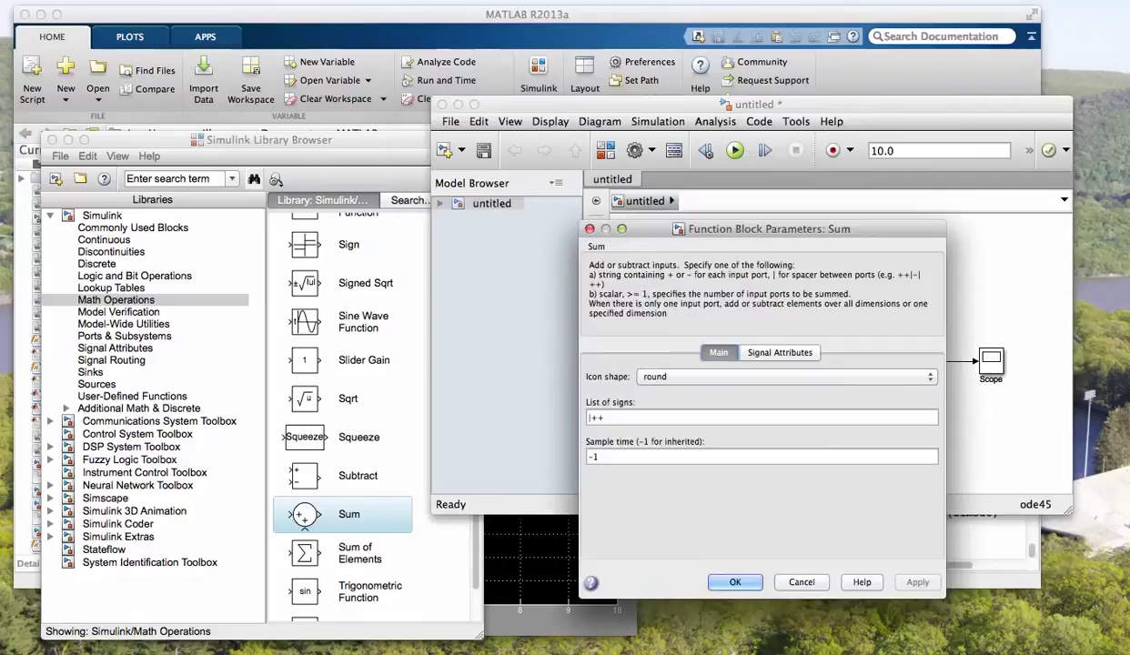
pyautogui.press('Tab')
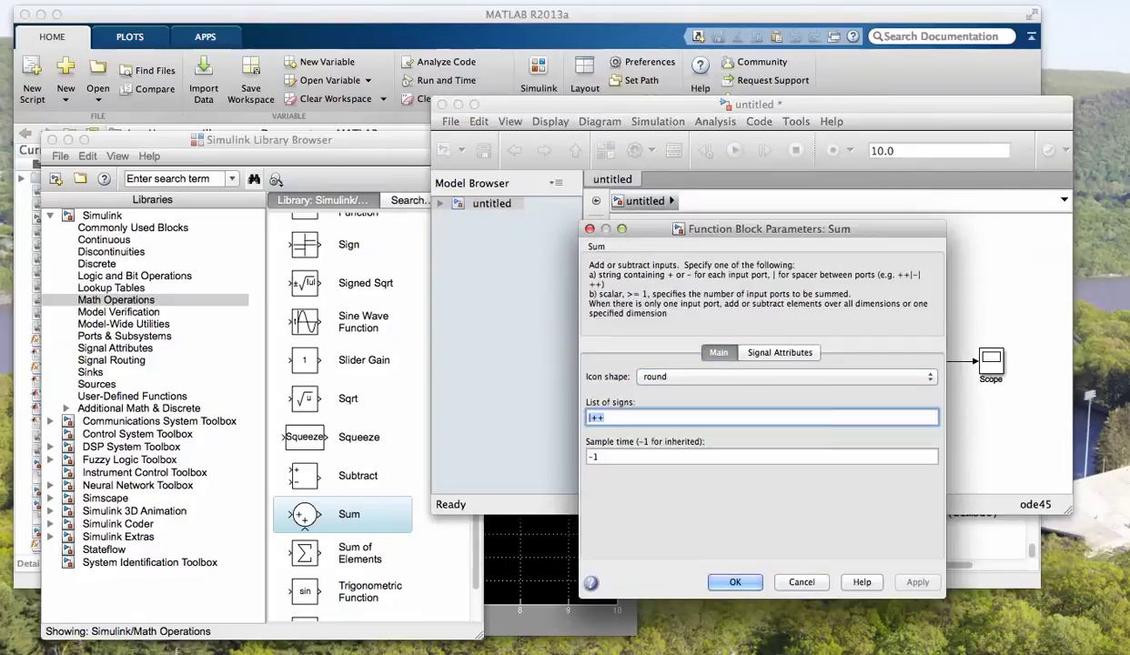
pyautogui.press('Left')
pyautogui.press('BackSpace')
pyautogui.write('-')
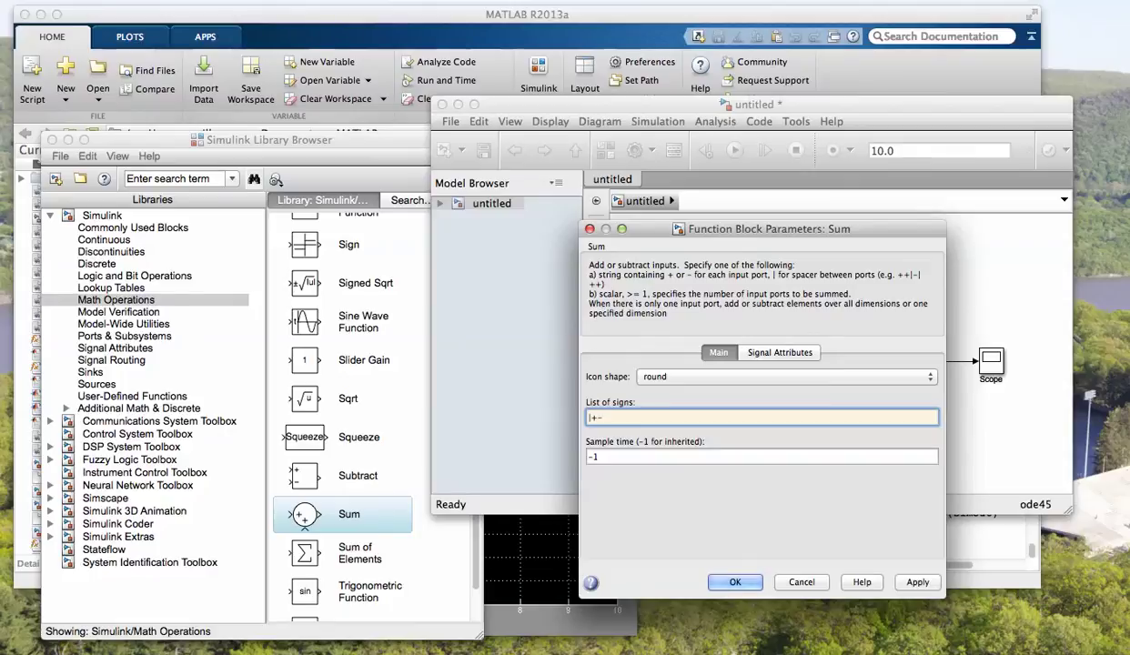
pyautogui.click(917, 582)
pyautogui.press('Return')
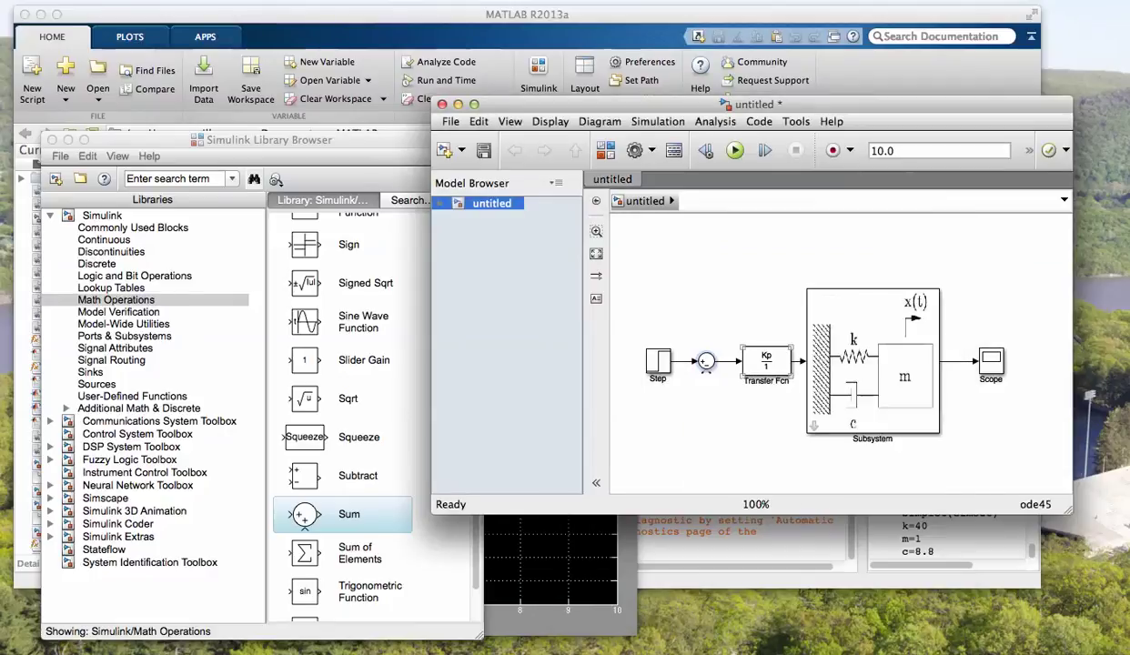
pyautogui.moveTo(706, 370)
pyautogui.mouseDown()
pyautogui.moveTo(914, 443)
pyautogui.moveTo(933, 350)
pyautogui.moveTo(963, 361)
pyautogui.mouseUp()
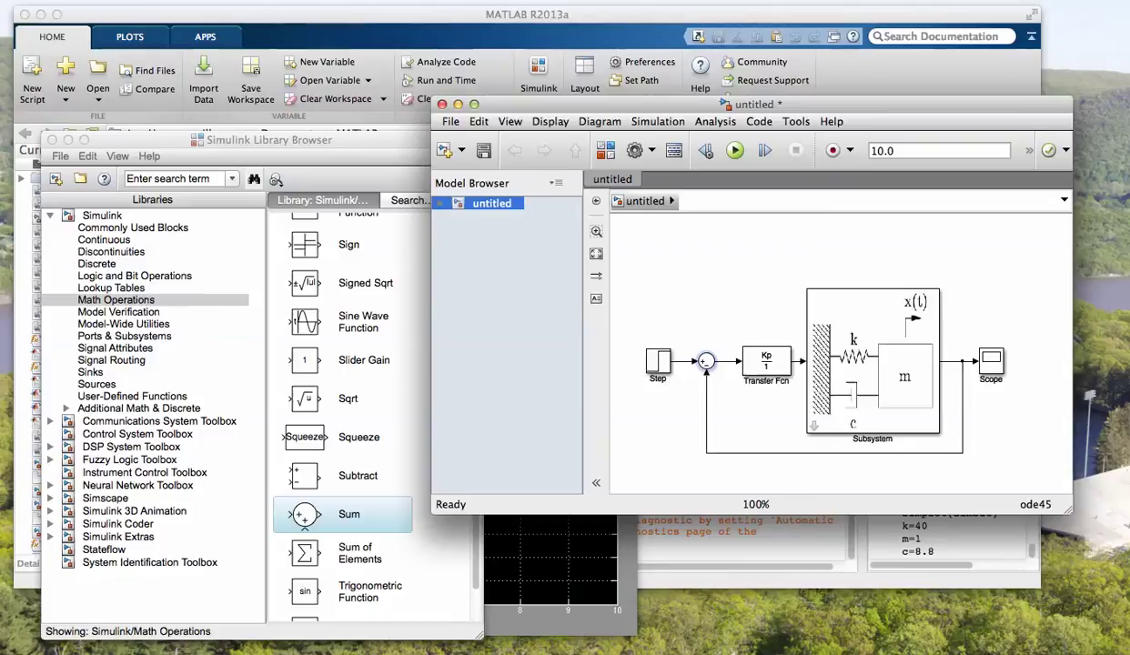
# Set kp=100 in the MATLAB command window and try to run the closed-loop simulation.
pyautogui.click(696, 544)
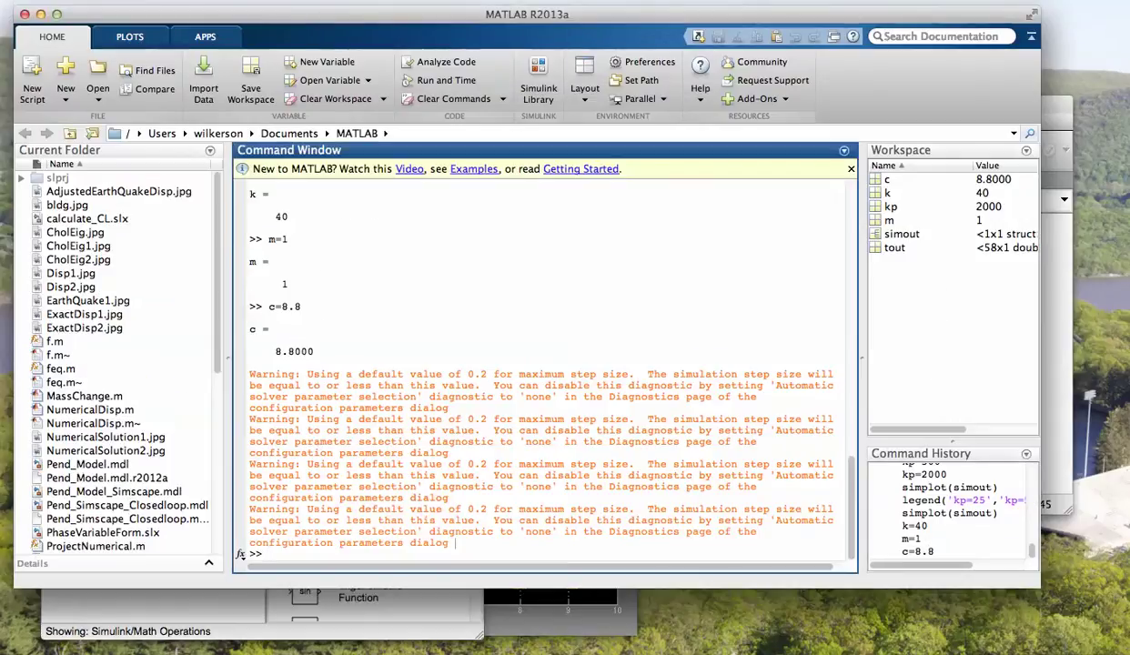
pyautogui.write('kp=')
pyautogui.write('100')
pyautogui.press('Return')
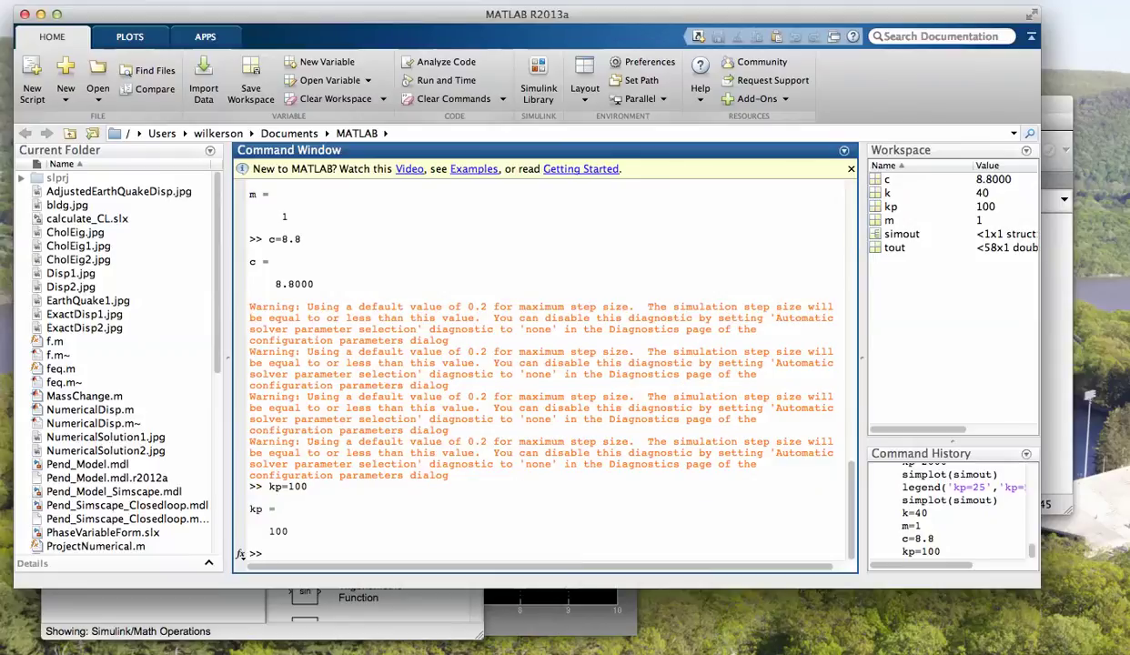
pyautogui.press('super+grave')
pyautogui.press('super+grave')
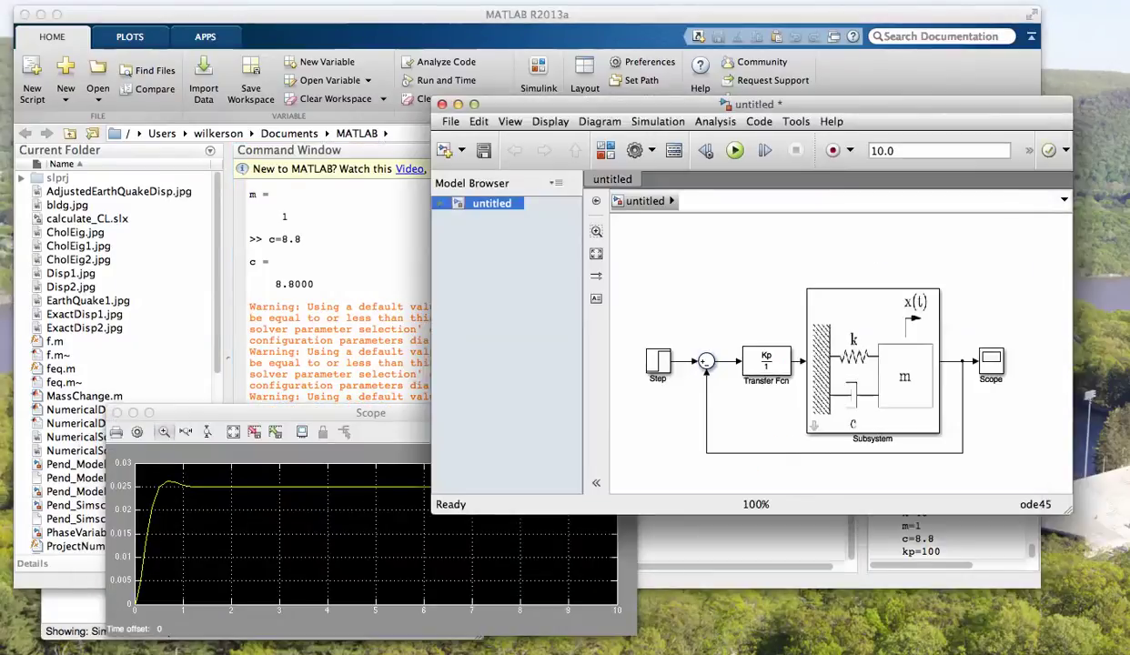
pyautogui.press('super+t')
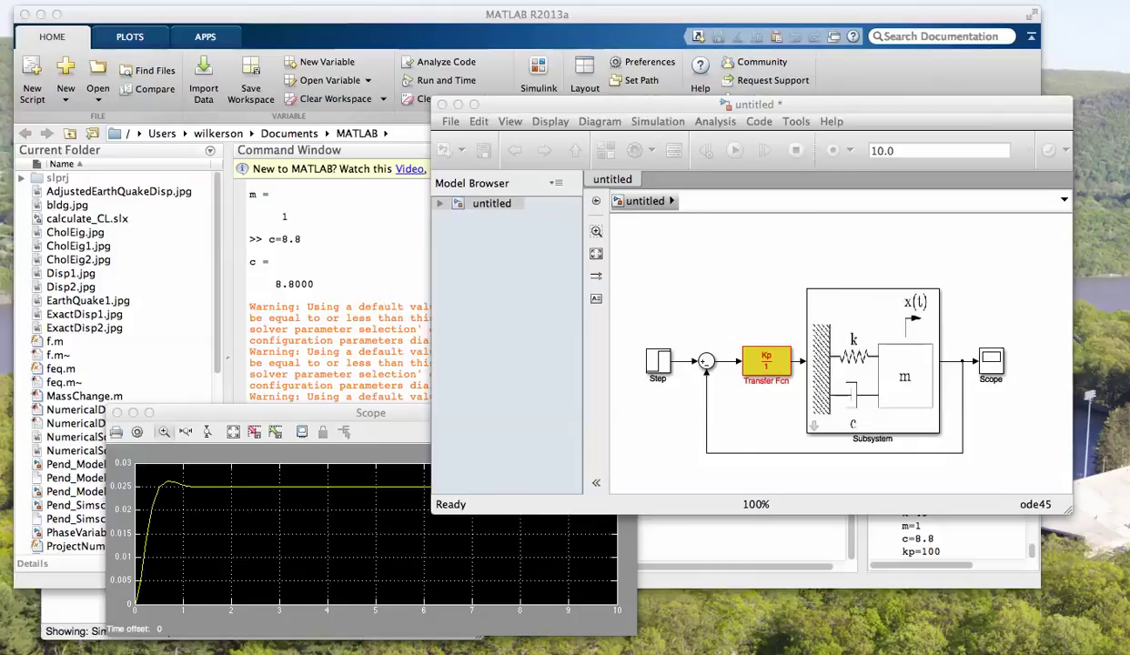
pyautogui.click(873, 361)
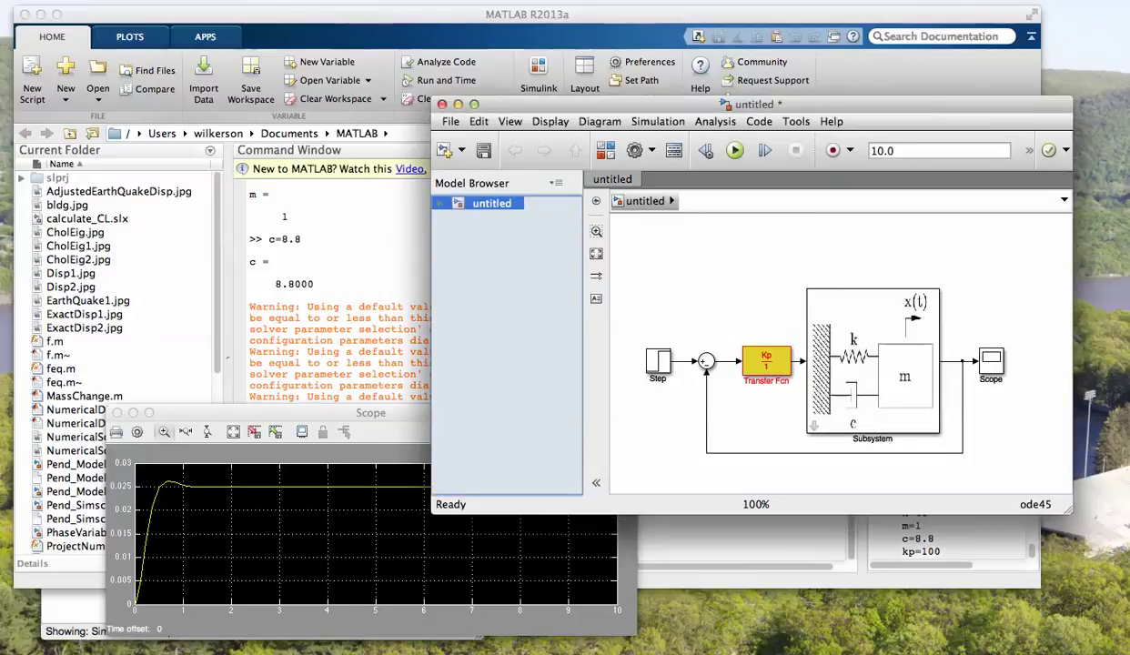
# Define the transfer function gain as Kp=100 in the MATLAB command window.
pyautogui.click(337, 273)
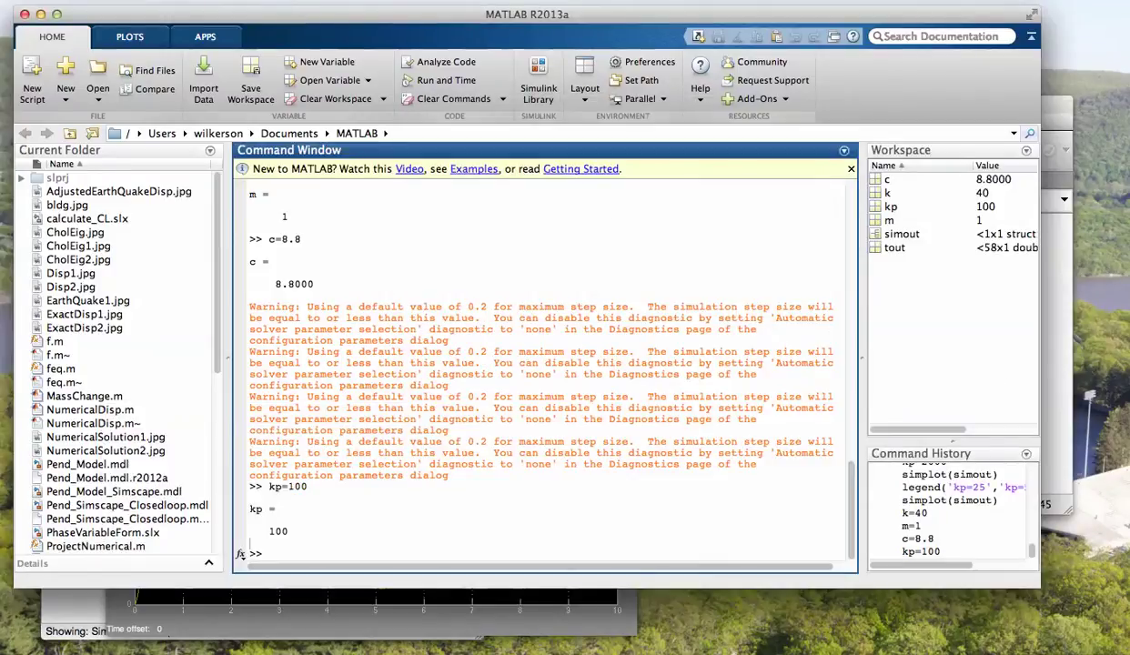
pyautogui.write('Kp=100')
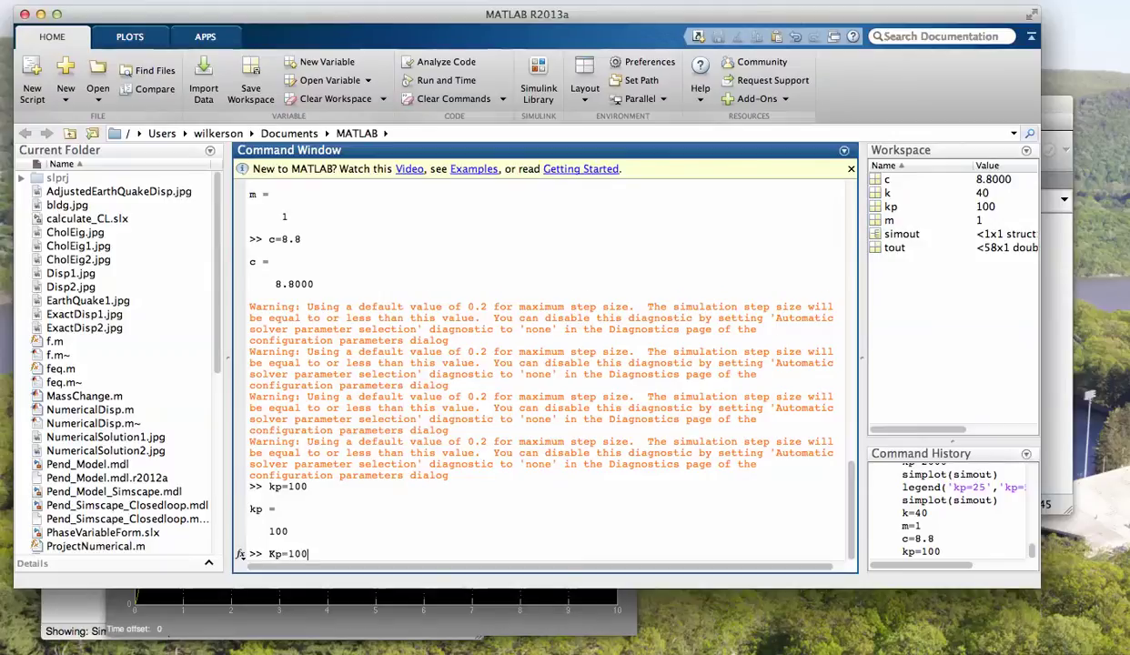
pyautogui.press('Return')
# Run the closed-loop simulation with a gain of 100 and autoscale the Scope plot.
pyautogui.click(1056, 319)
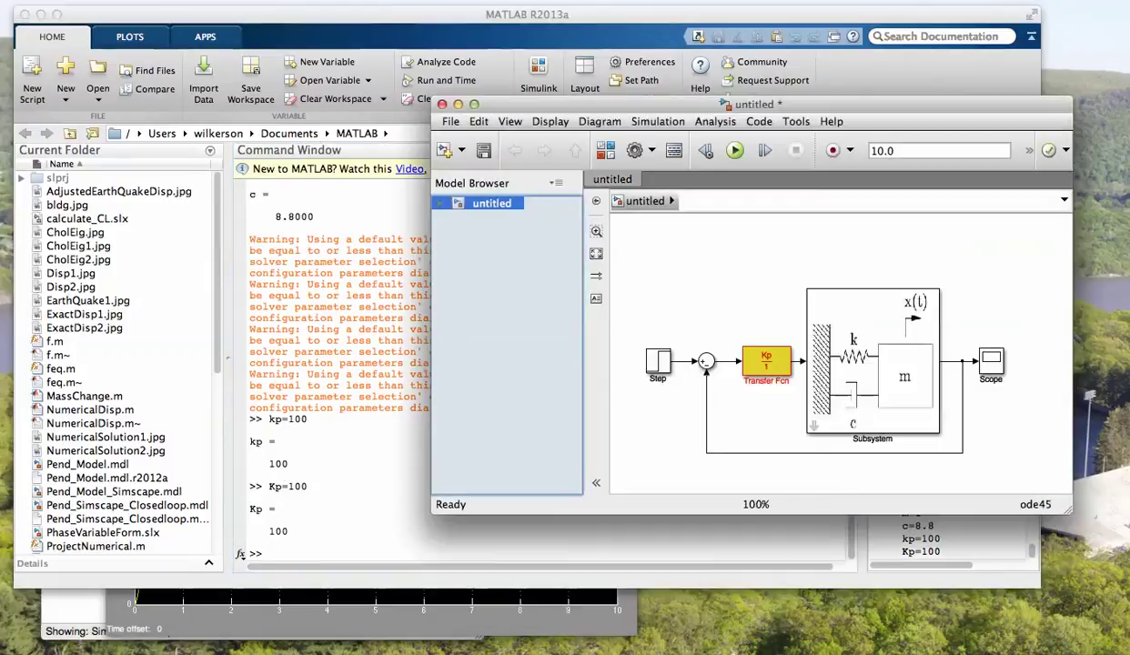
pyautogui.click(371, 621)
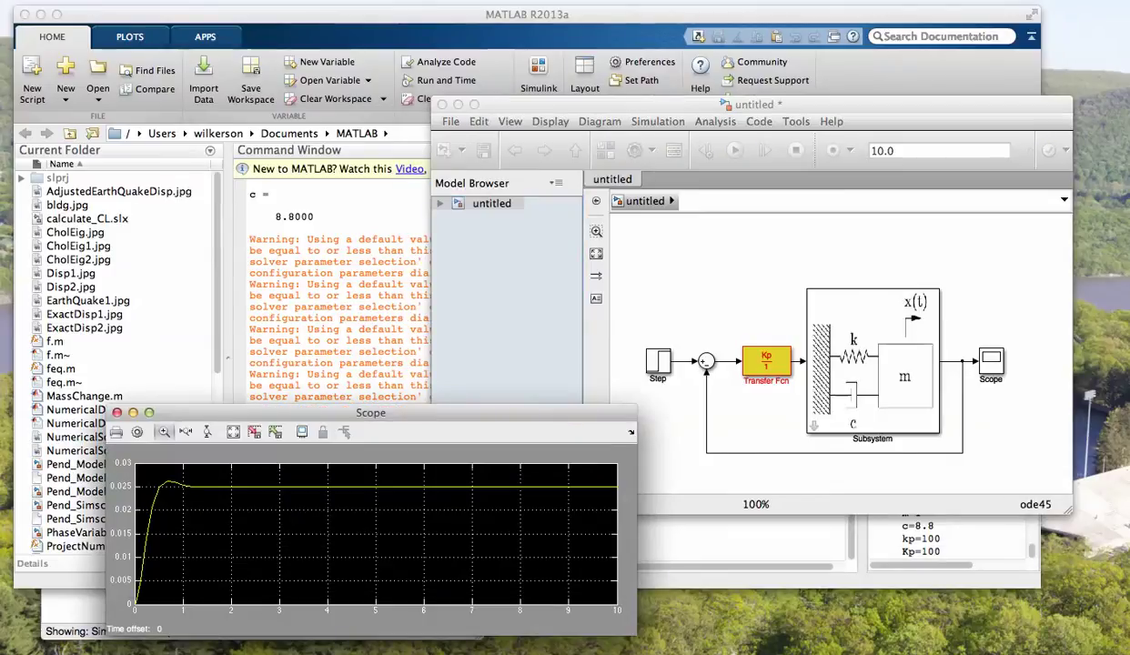
pyautogui.click(773, 259)
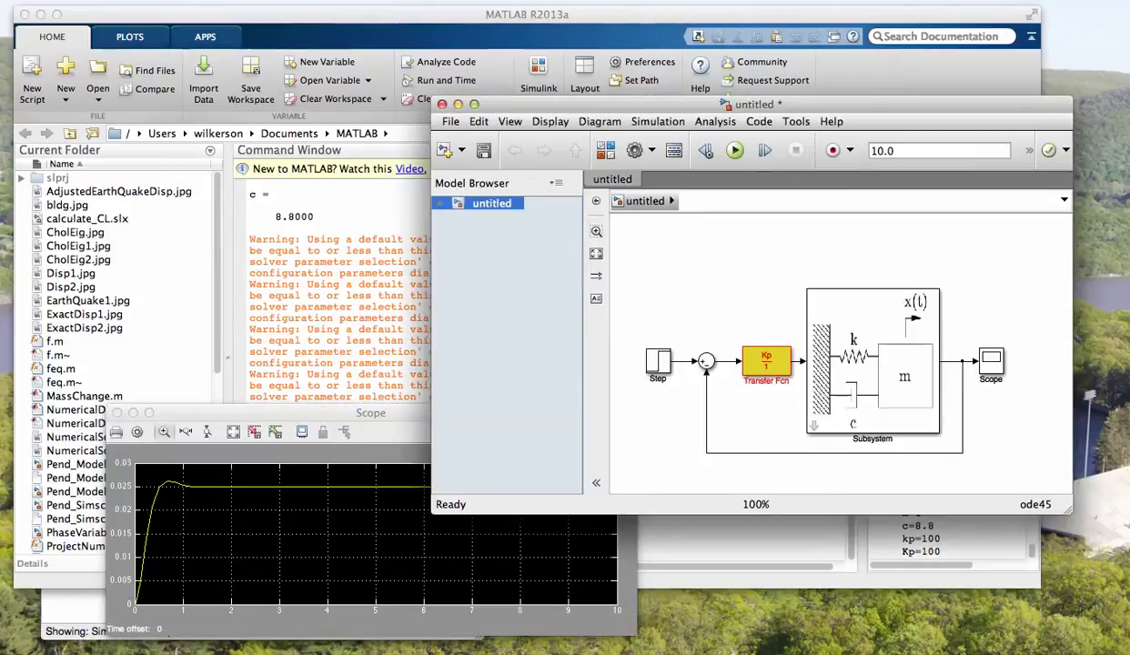
pyautogui.press('super+t')
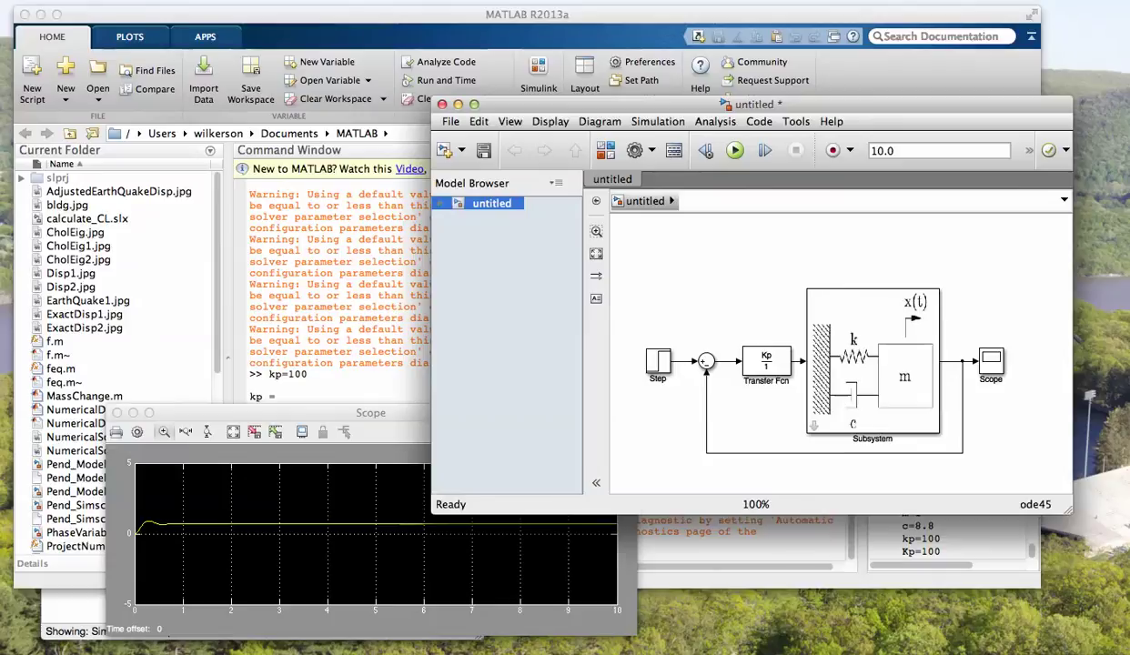
pyautogui.press('super+grave')
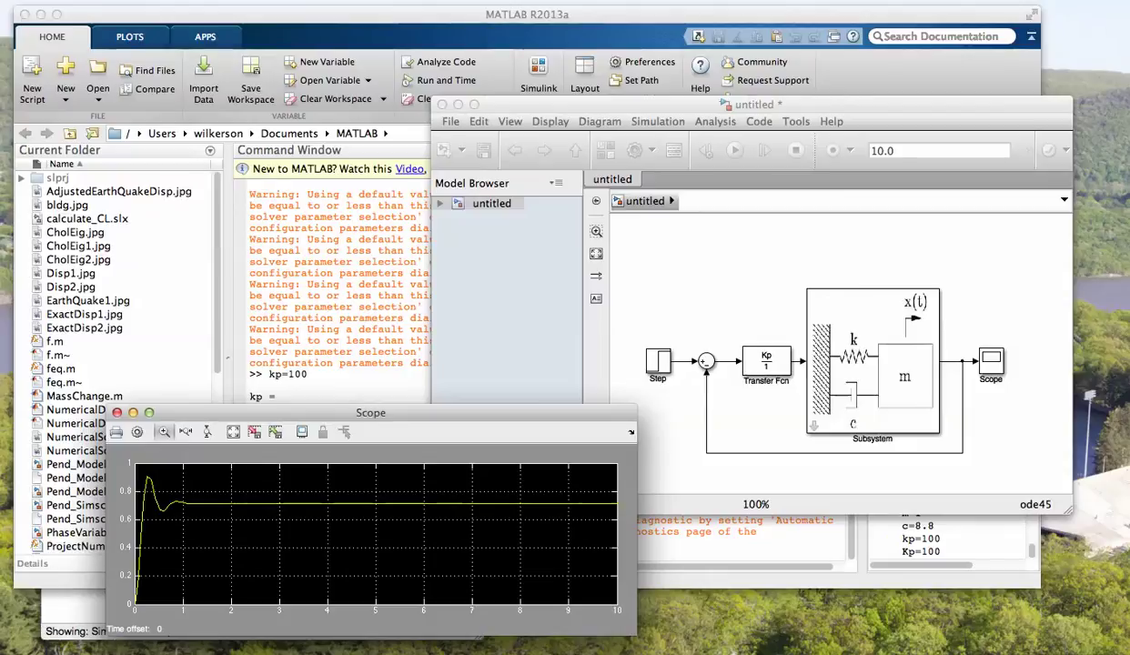
# Set the gain to Kp=500 in the MATLAB command window.
pyautogui.press('super+grave')
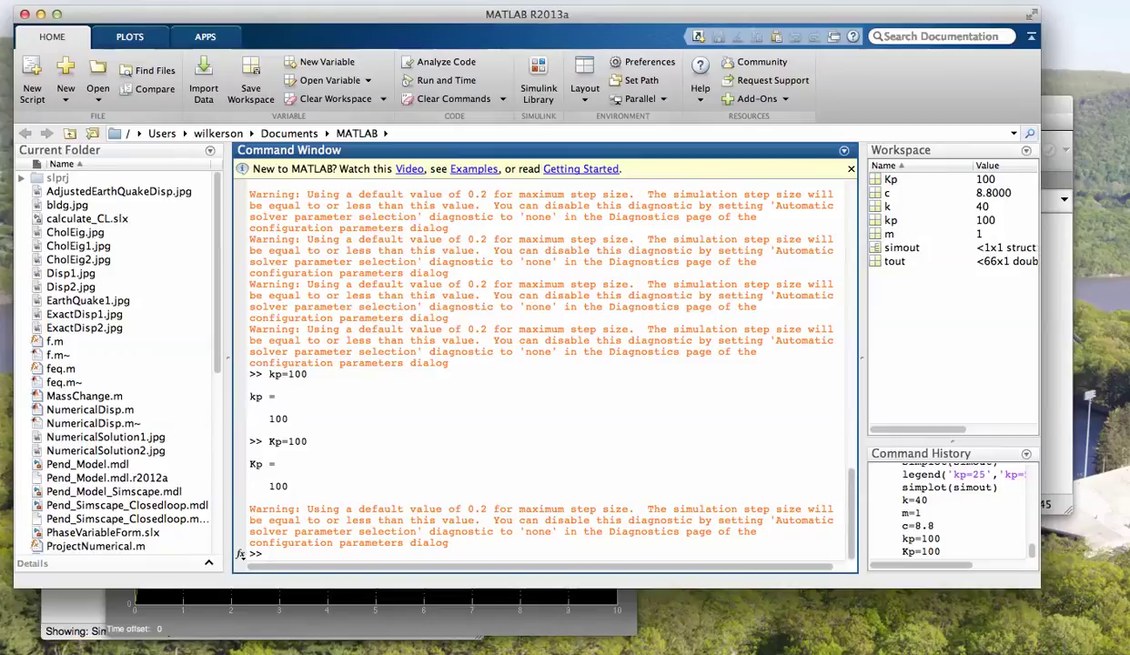
pyautogui.write('500')
pyautogui.press('BackSpace')
pyautogui.press('BackSpace')
pyautogui.press('BackSpace')
pyautogui.press('Up')
pyautogui.press('BackSpace')
pyautogui.press('BackSpace')
pyautogui.press('BackSpace')
pyautogui.write('500')
pyautogui.press('Return')
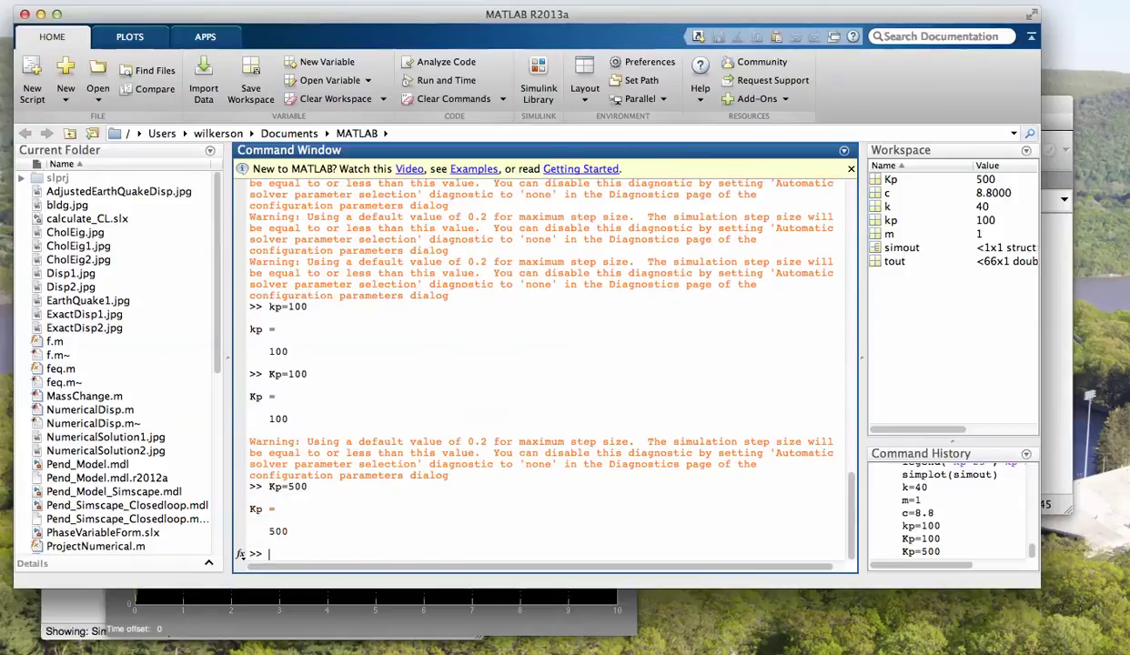
# Run the simulation with a gain of 500 and autoscale the Scope plot.
pyautogui.press('super+grave')
pyautogui.press('super+grave')
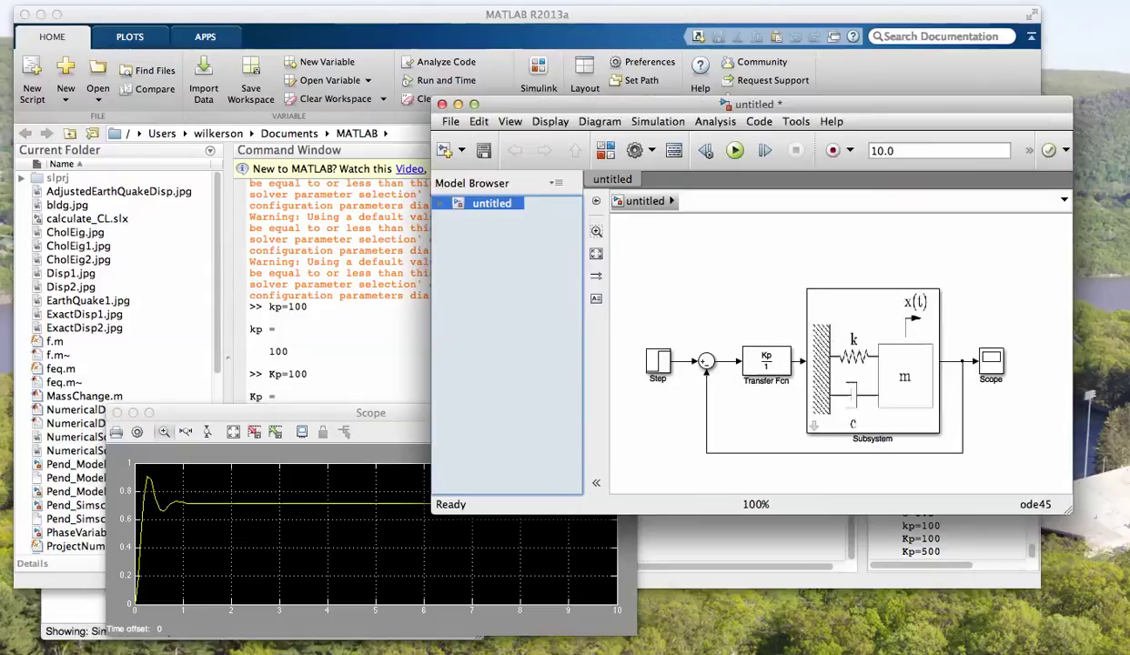
pyautogui.press('super+t')
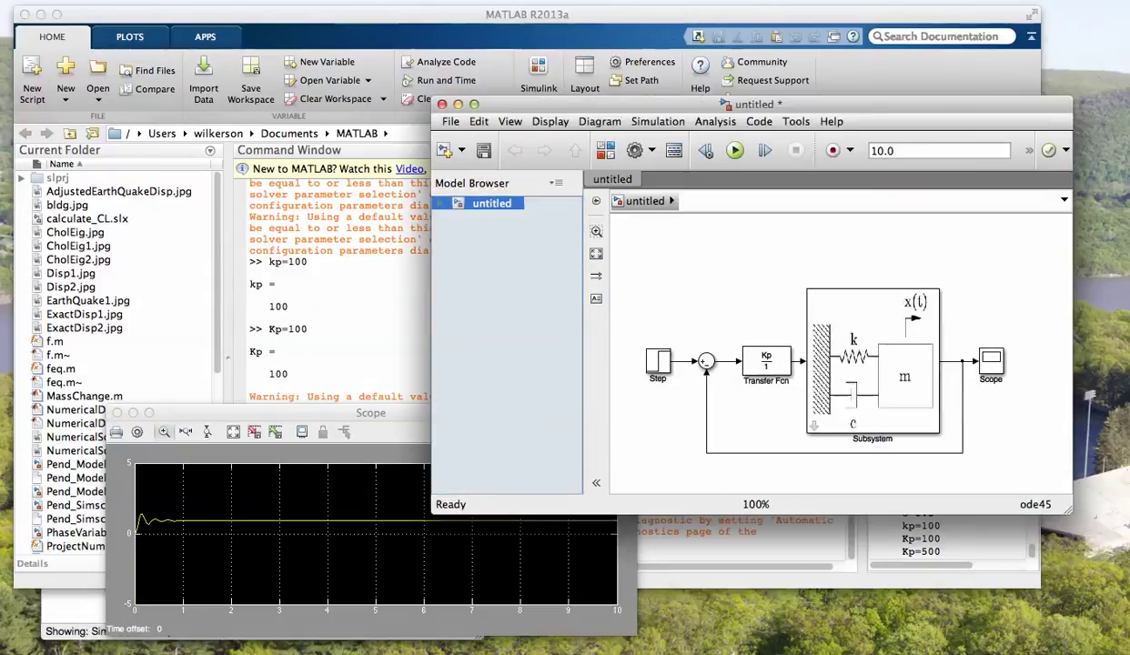
pyautogui.press('super+grave')
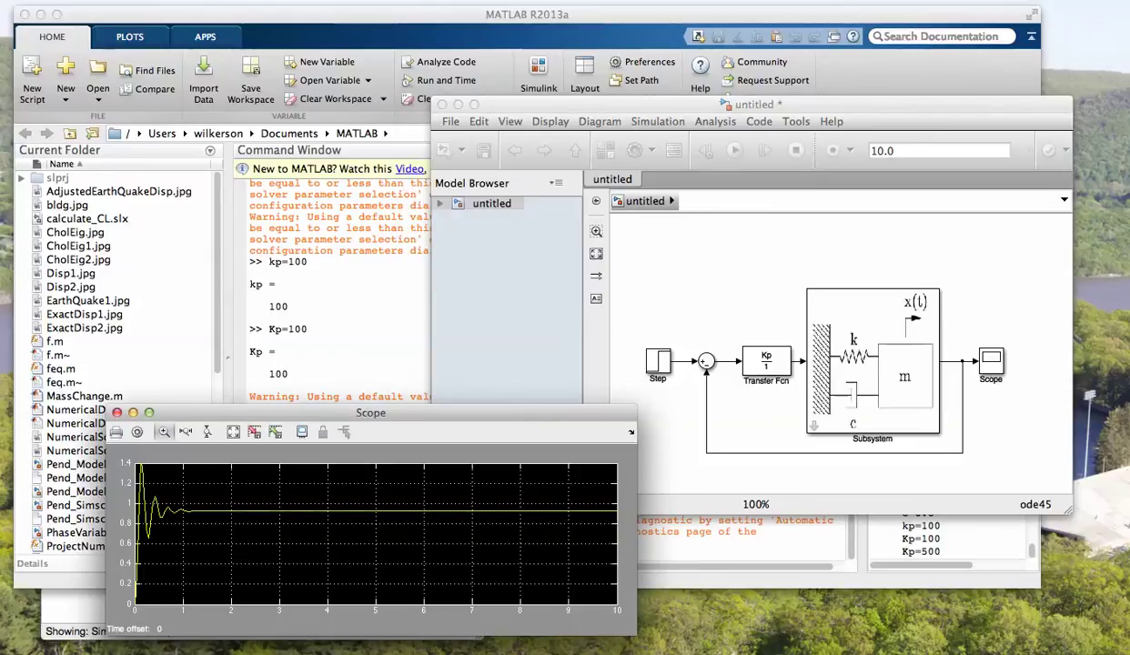
# Set the gain to Kp=2000 in the MATLAB command window.
pyautogui.press('super+grave')
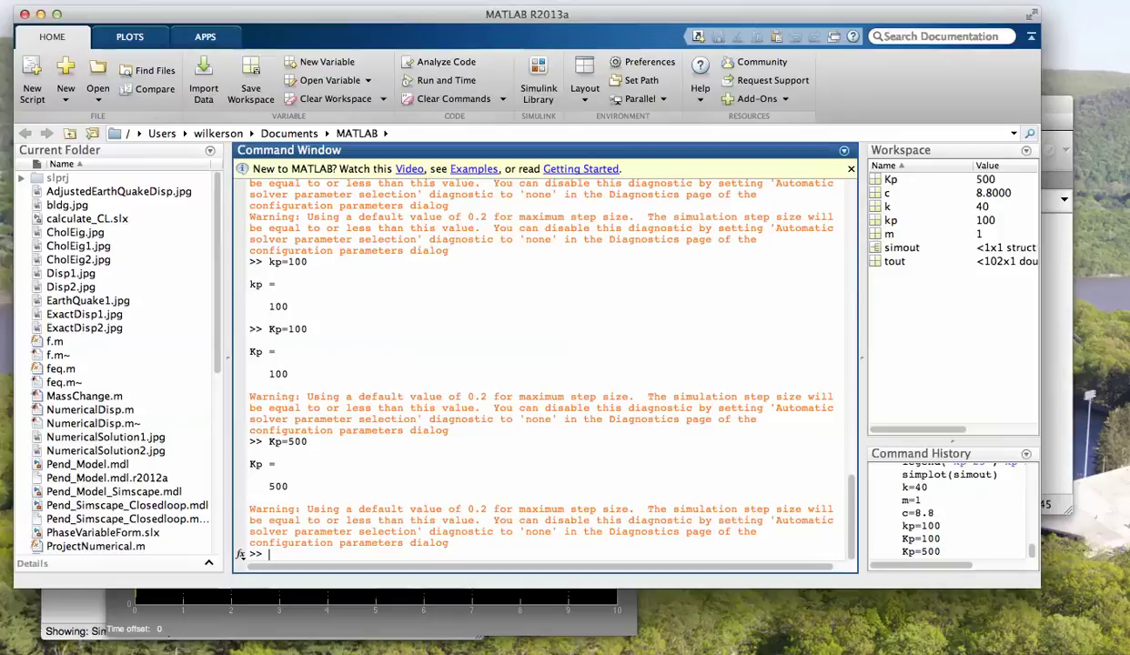
pyautogui.press('Up')
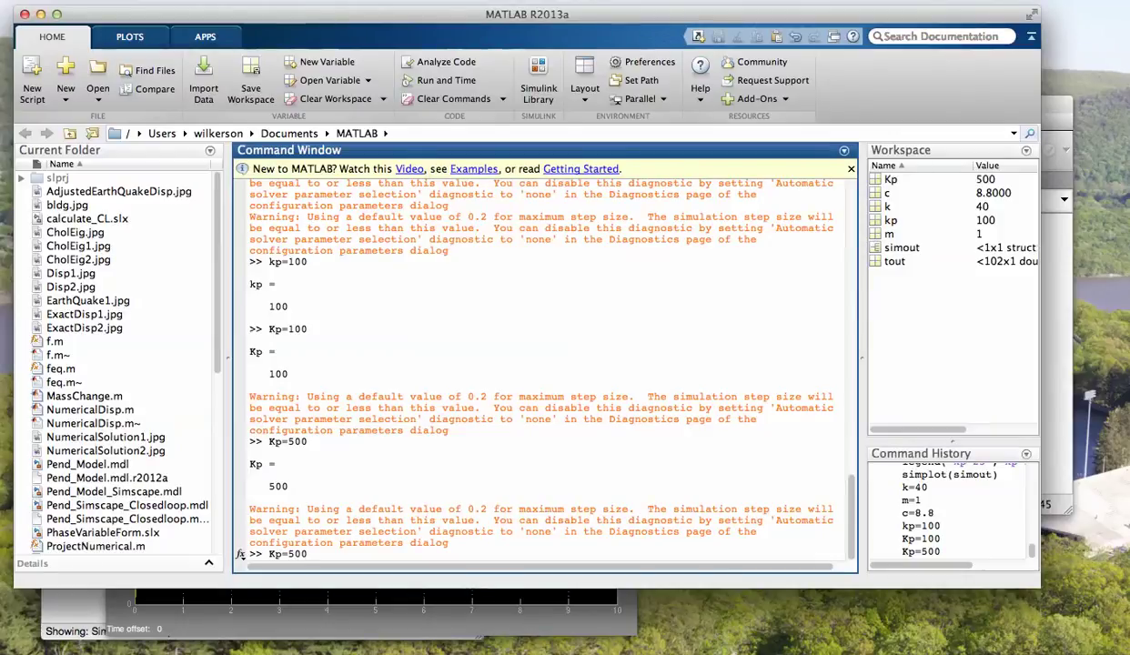
pyautogui.press('BackSpace')
pyautogui.press('BackSpace')
pyautogui.press('BackSpace')
pyautogui.write('100')
pyautogui.press('BackSpace')
pyautogui.press('BackSpace')
pyautogui.press('BackSpace')
pyautogui.write('2000')
pyautogui.press('Return')
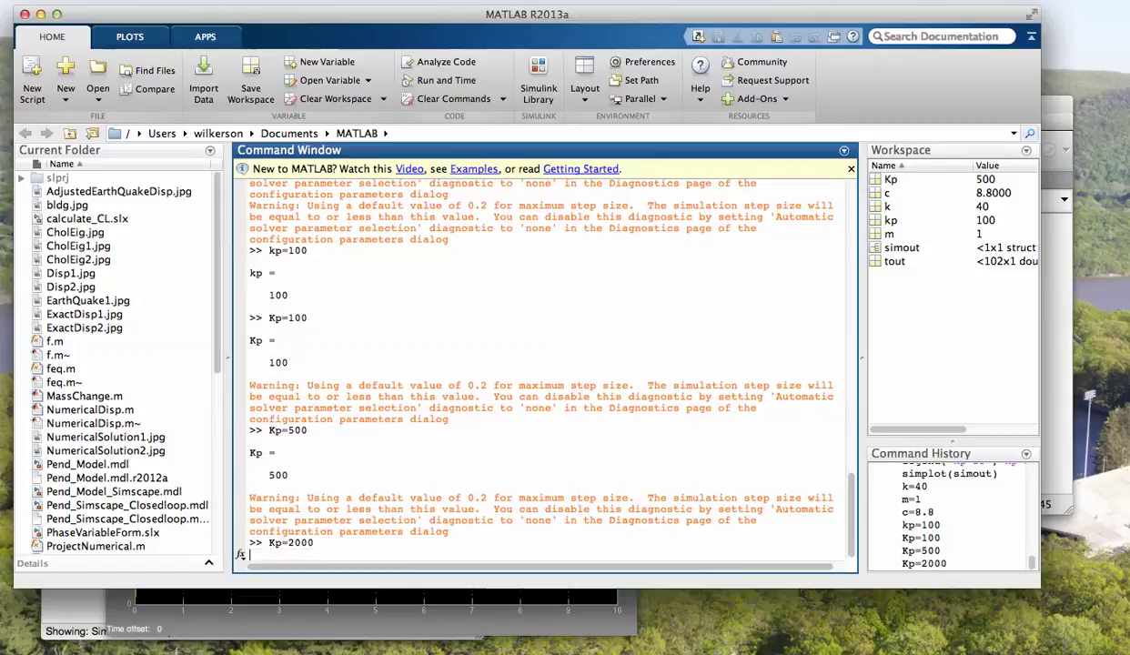
# Return to the model and run the closed-loop simulation with a gain of 2000.
pyautogui.press('super+grave')
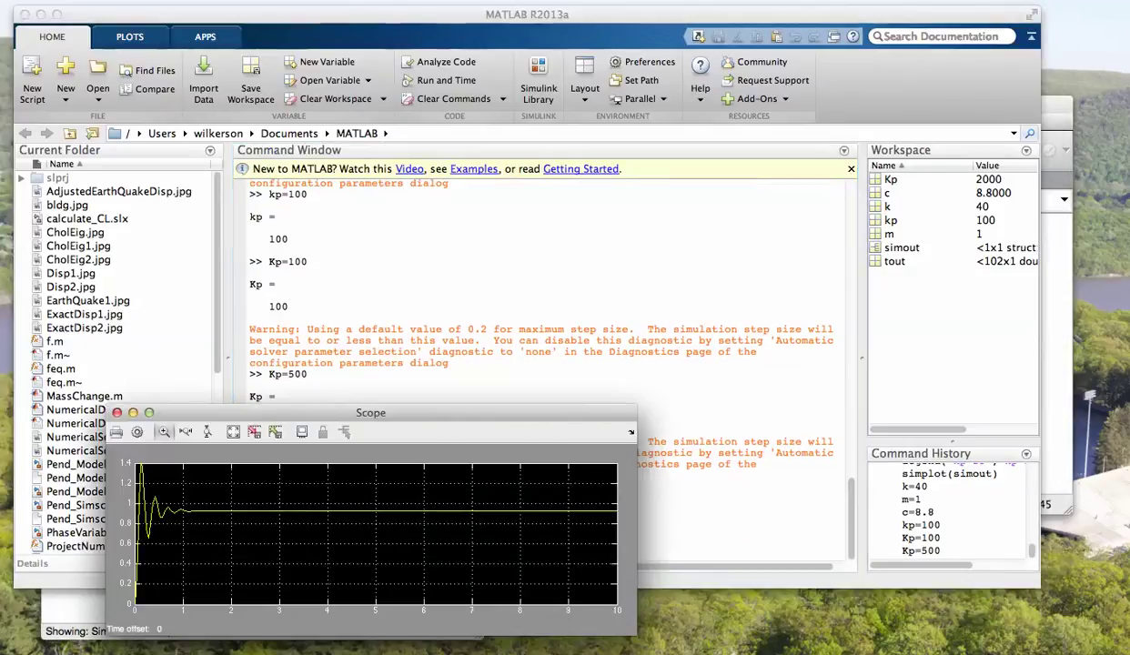
pyautogui.press('super+grave')
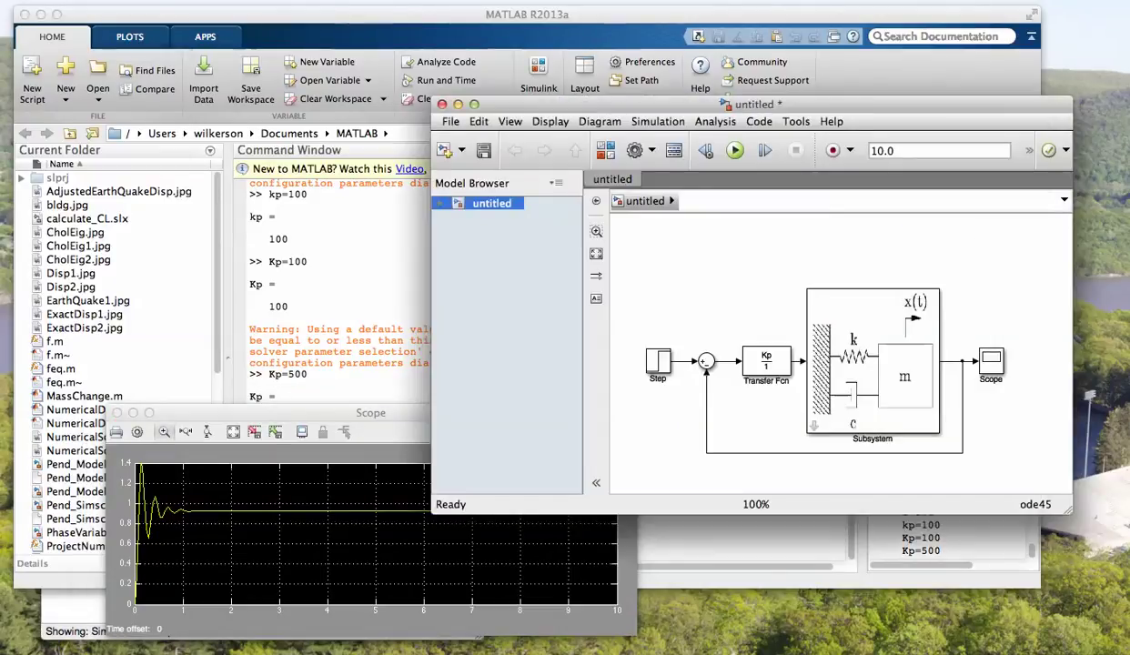
pyautogui.press('super+t')
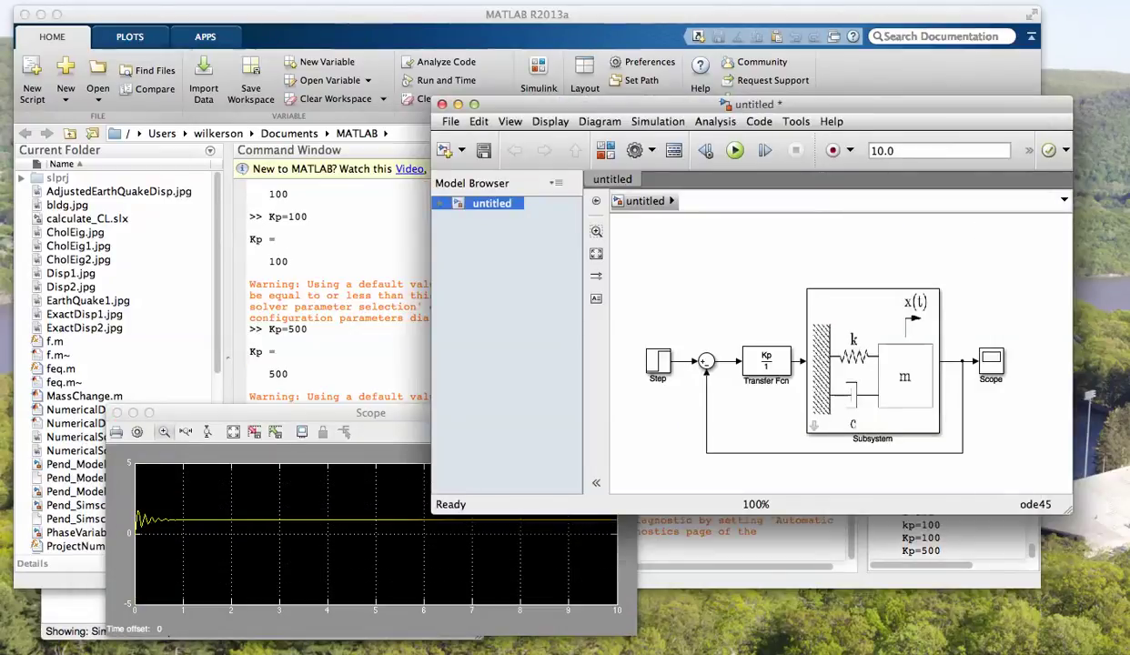